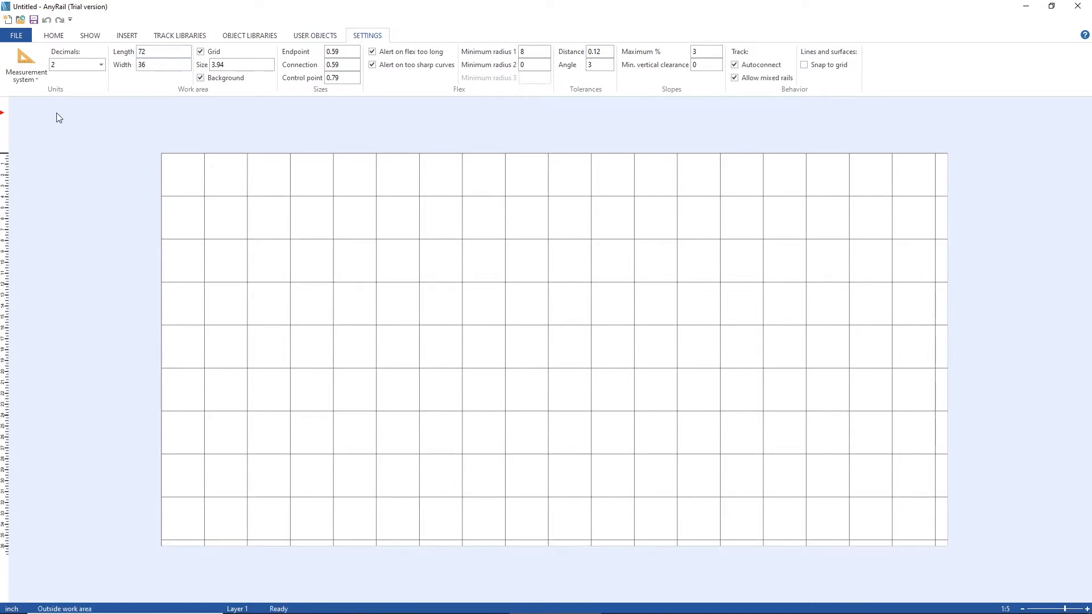
# - Review the available measurement systems and the general options without changing anything
pyautogui.click(27, 71)
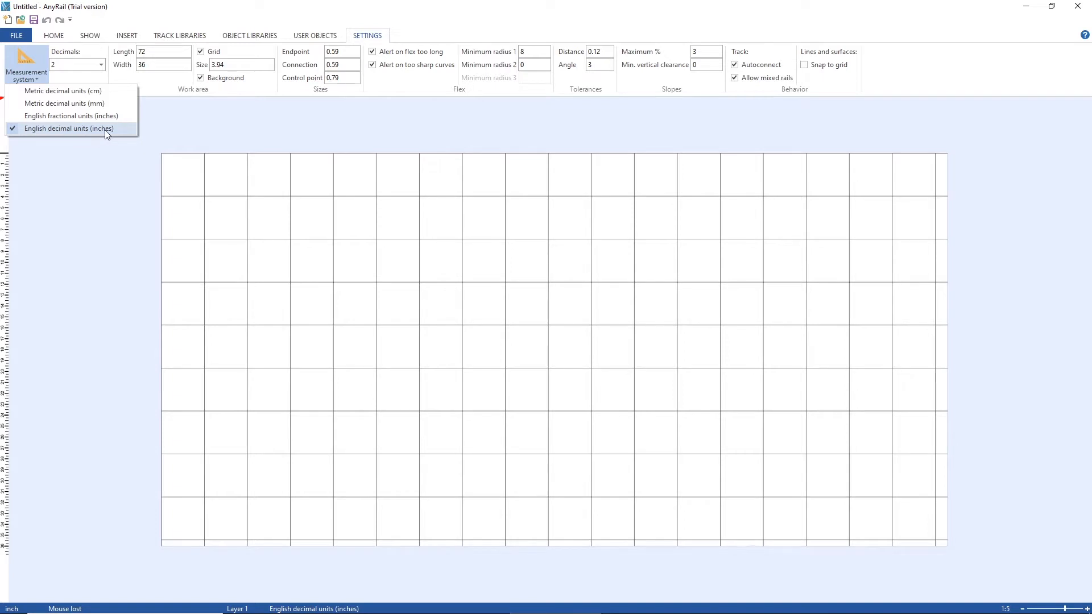
pyautogui.click(341, 171)
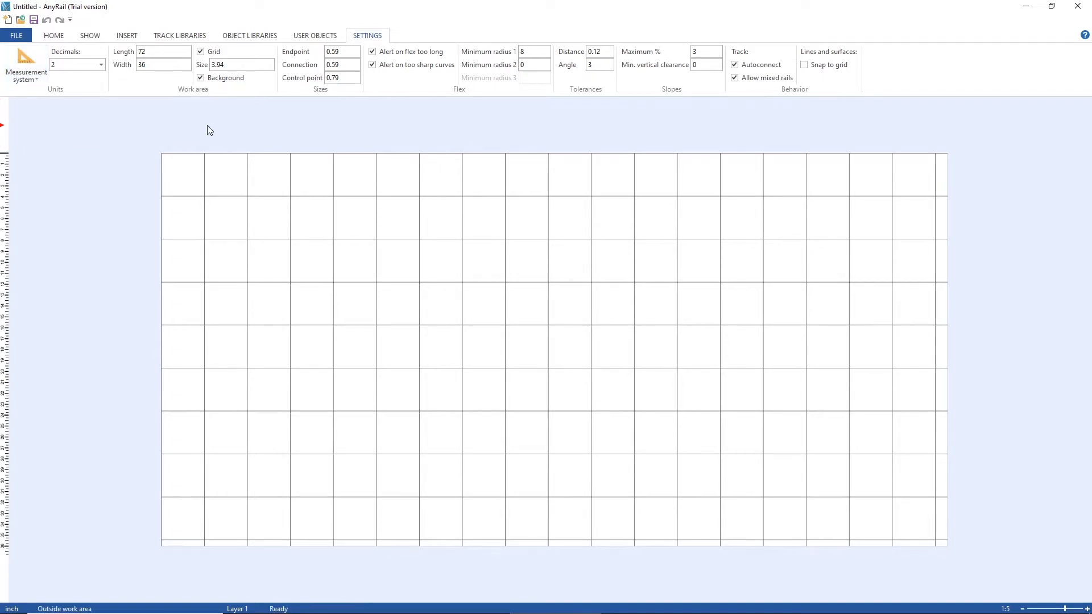
pyautogui.click(19, 36)
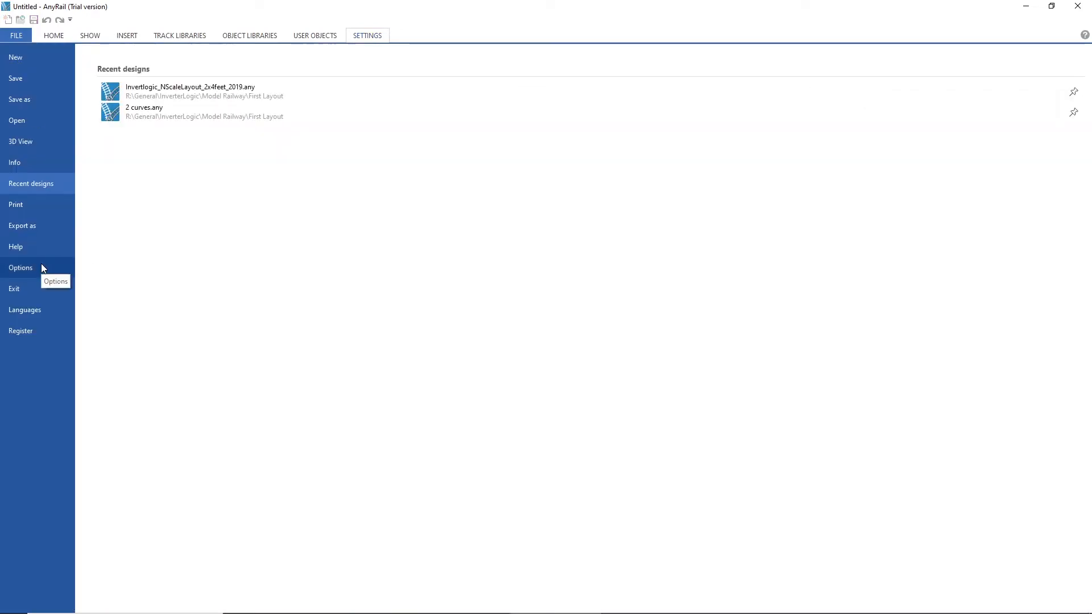
pyautogui.click(21, 267)
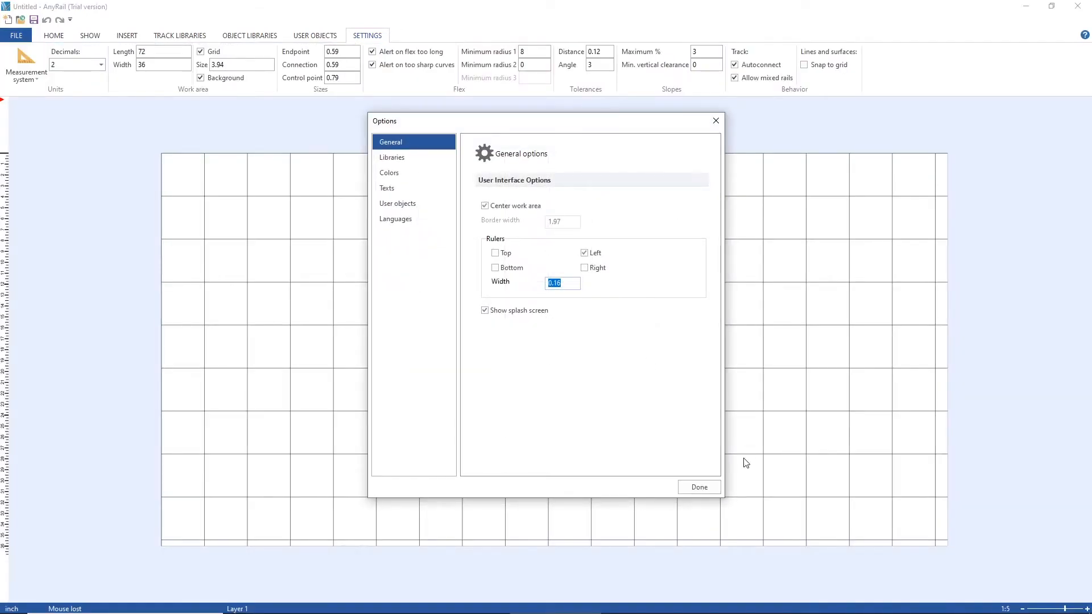
pyautogui.click(708, 487)
# - Turn on the top and bottom rulers in the general options
pyautogui.click(22, 36)
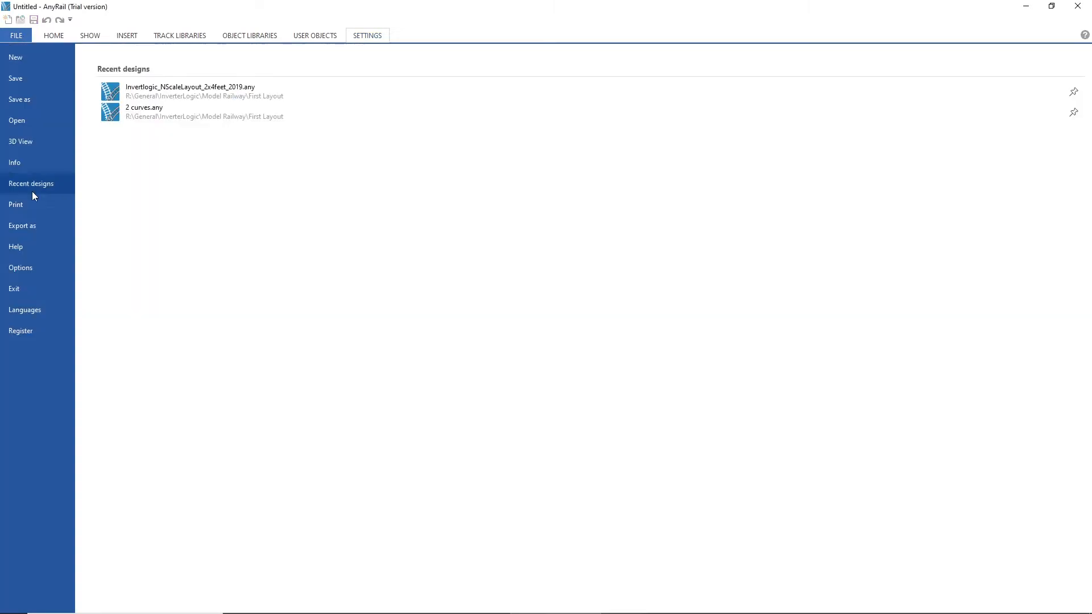
pyautogui.click(37, 266)
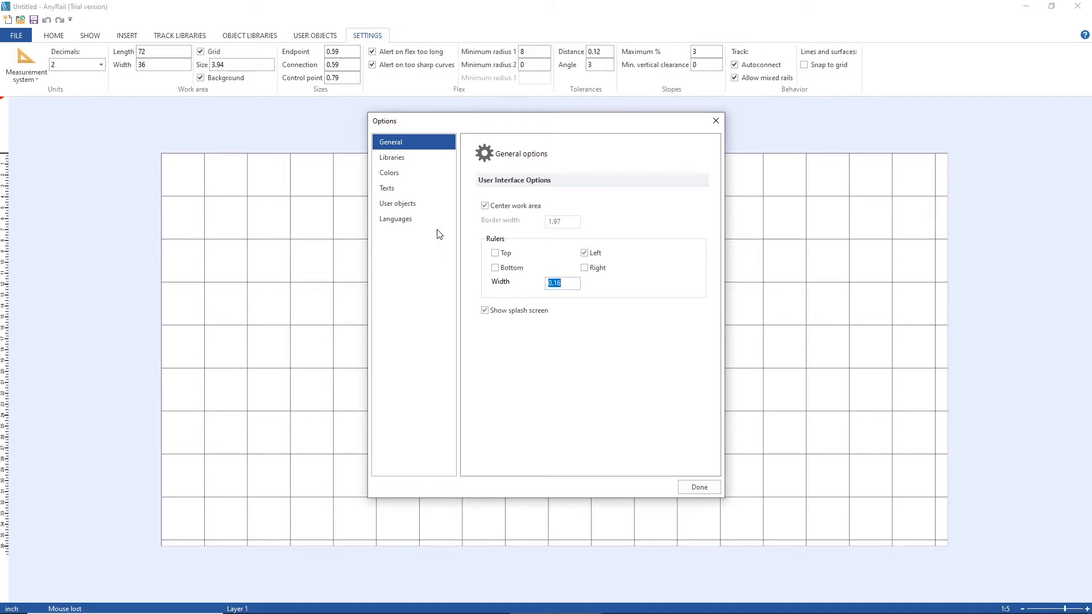
pyautogui.click(496, 254)
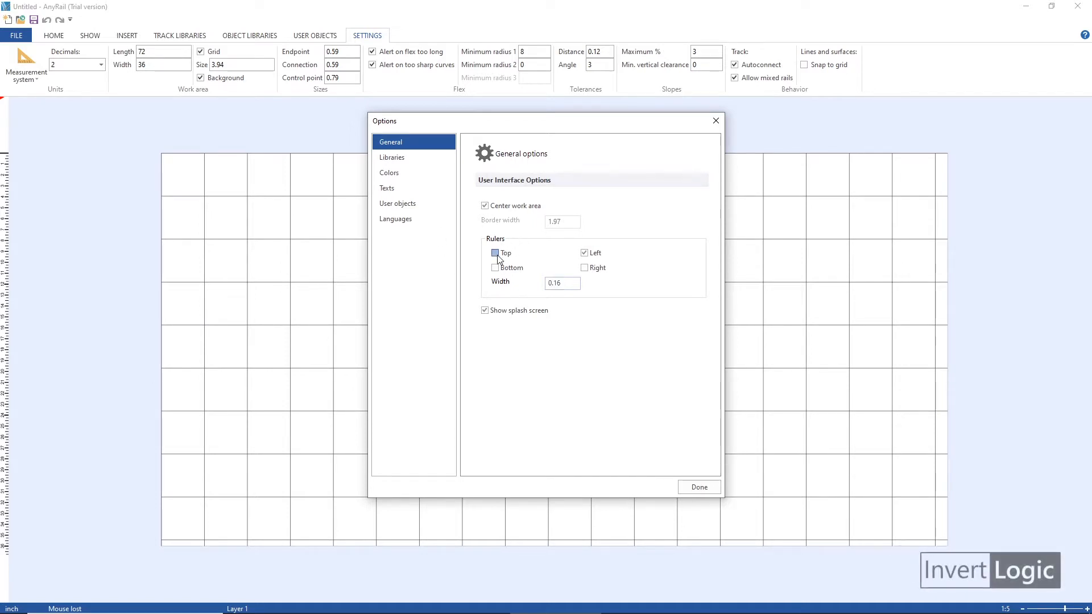
pyautogui.click(495, 267)
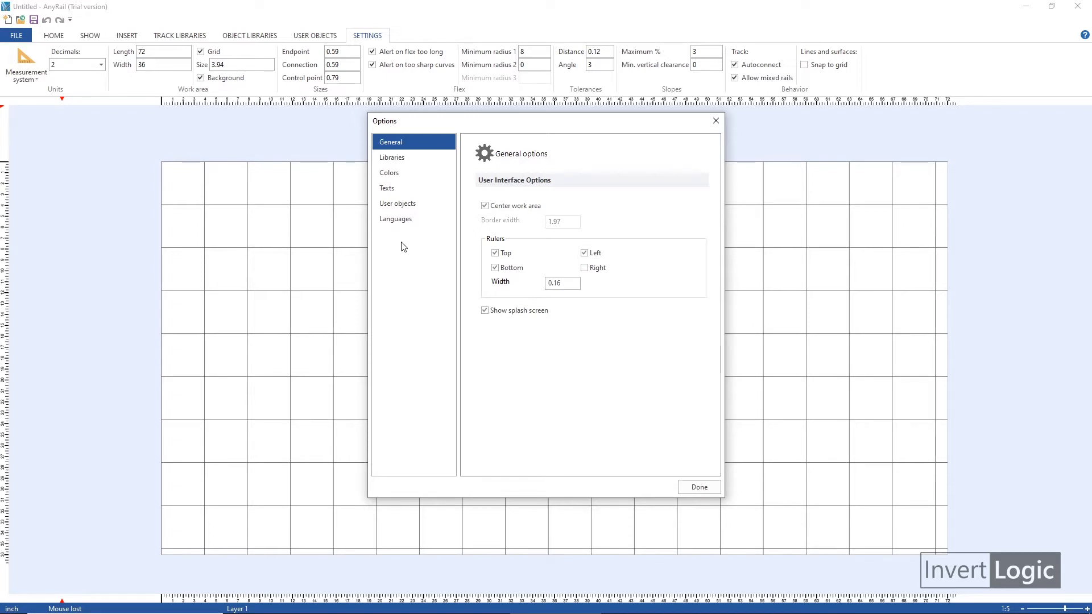
# - Check that the N scale track libraries are displayed, and close the options
pyautogui.click(392, 159)
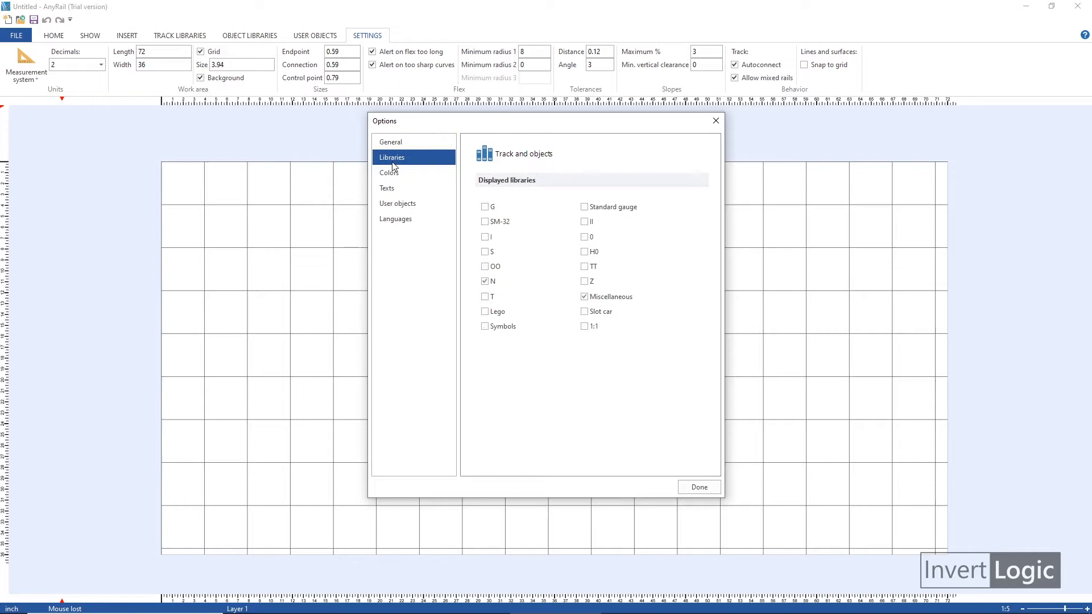
pyautogui.click(485, 282)
pyautogui.click(699, 488)
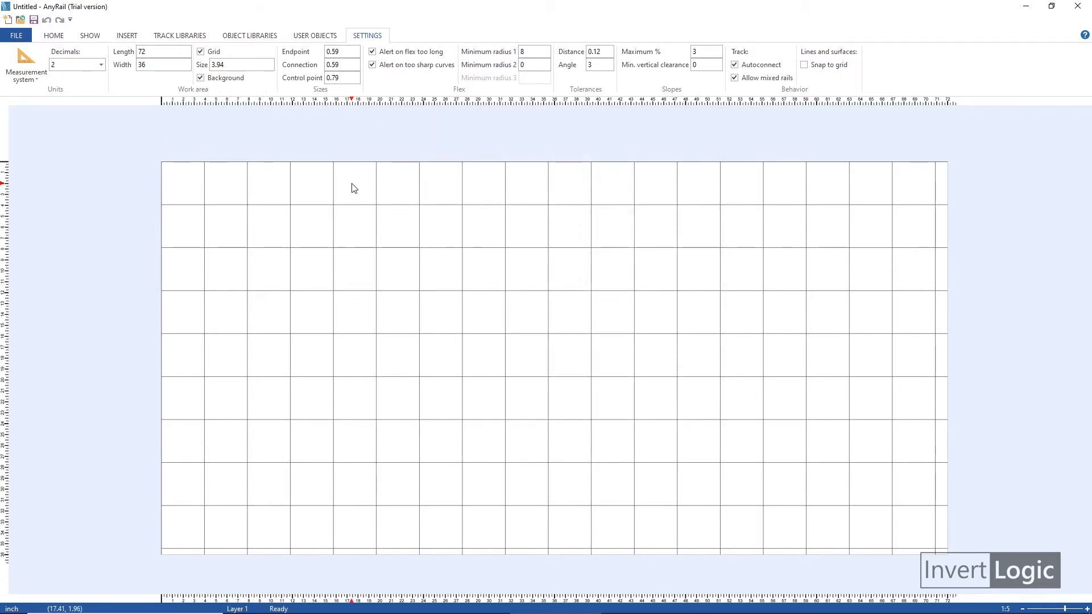
# - Open the N Atlas Code 55 track library
pyautogui.click(179, 37)
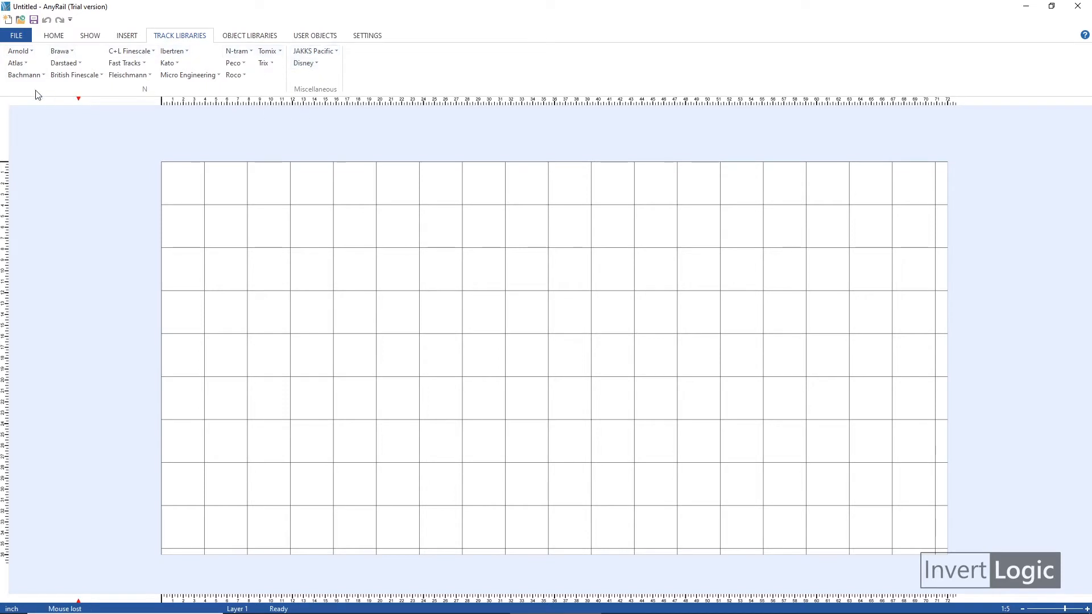
pyautogui.click(28, 53)
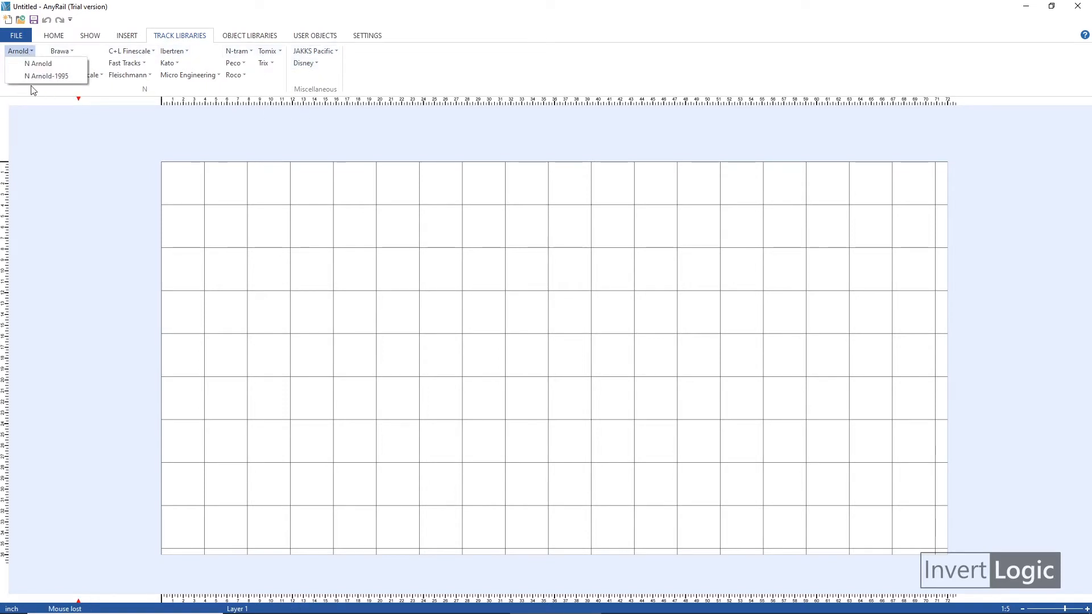
pyautogui.click(33, 90)
pyautogui.click(24, 67)
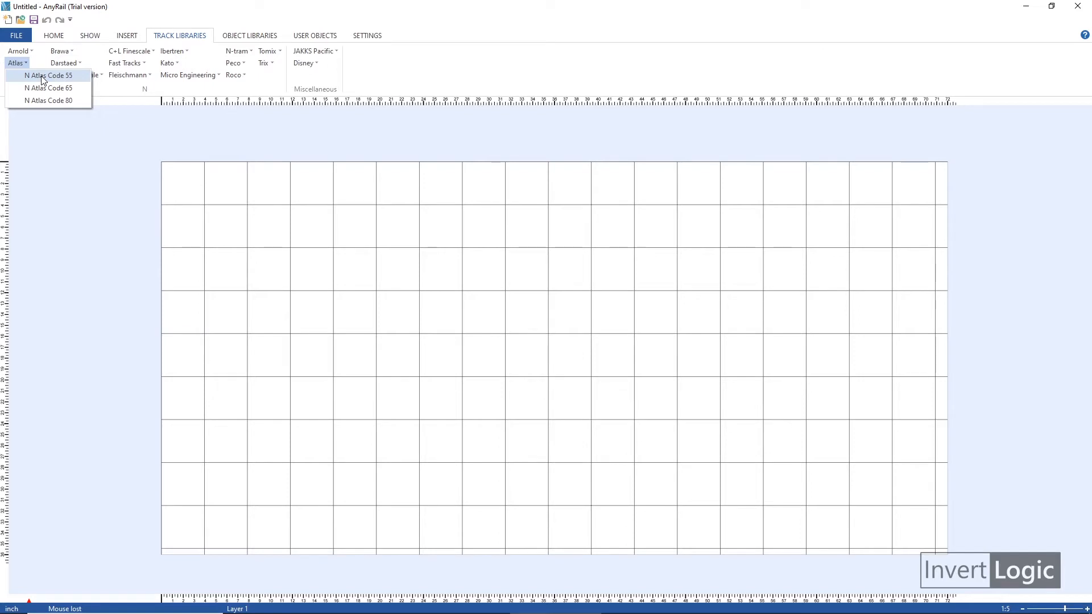
pyautogui.click(43, 76)
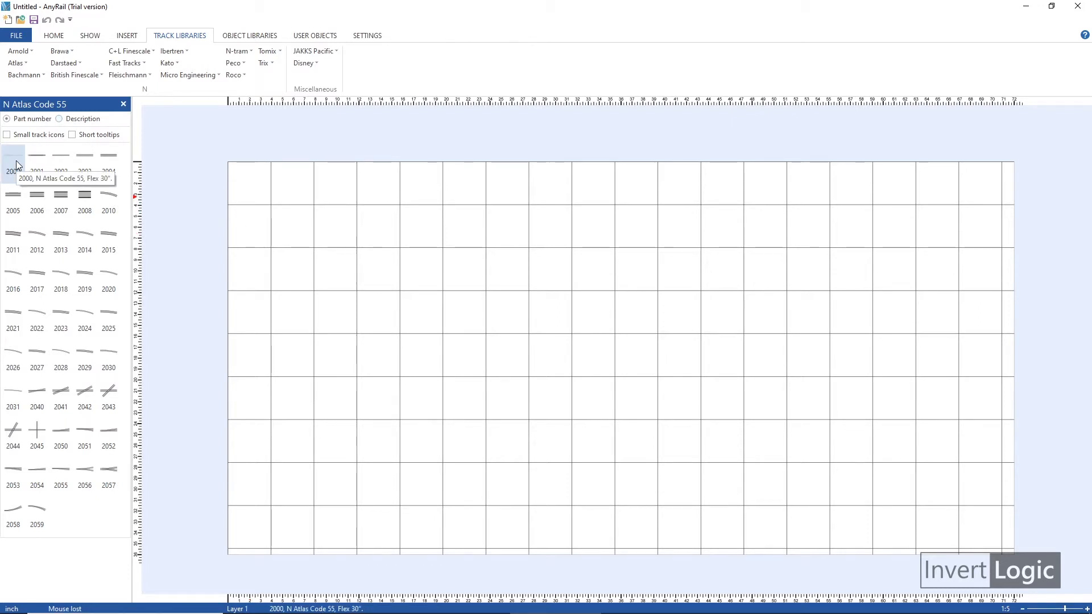
# - Examine the flex and straight track pieces in the N Atlas Code 55 library
pyautogui.click(109, 162)
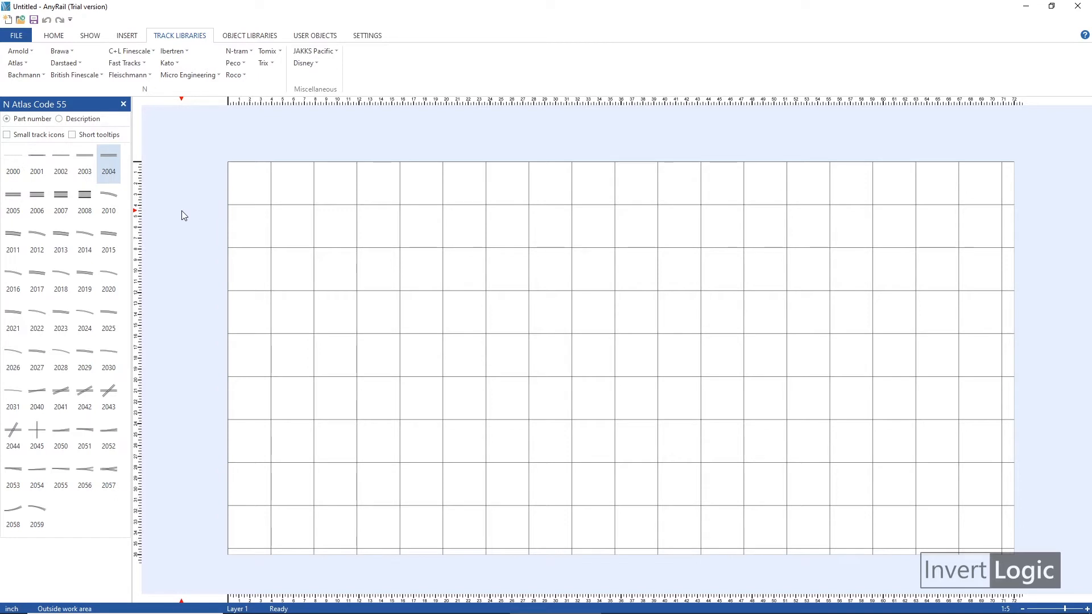
pyautogui.click(13, 166)
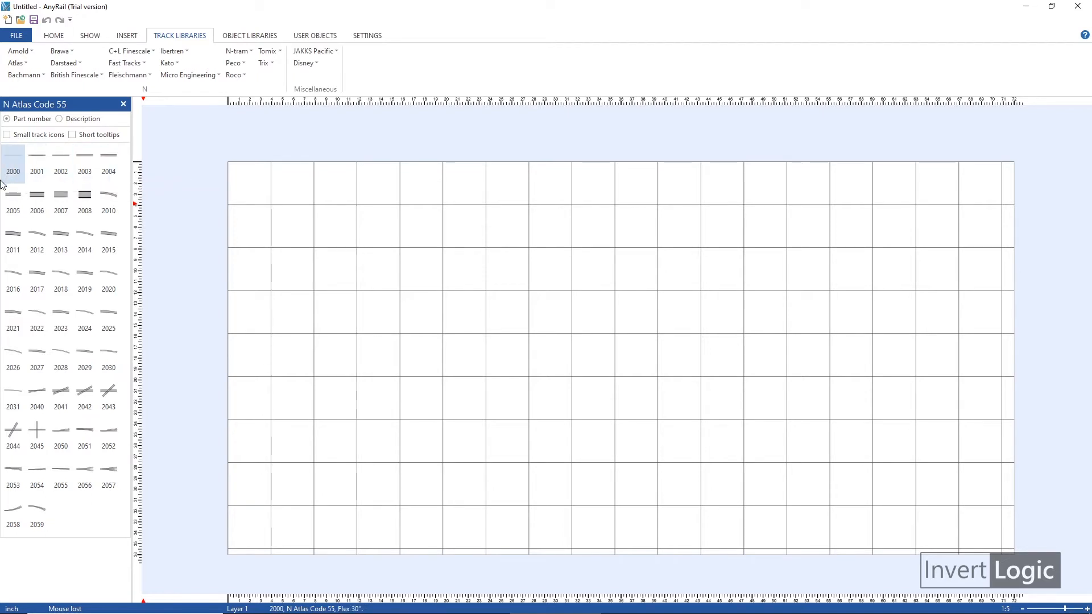
pyautogui.click(77, 173)
pyautogui.click(108, 173)
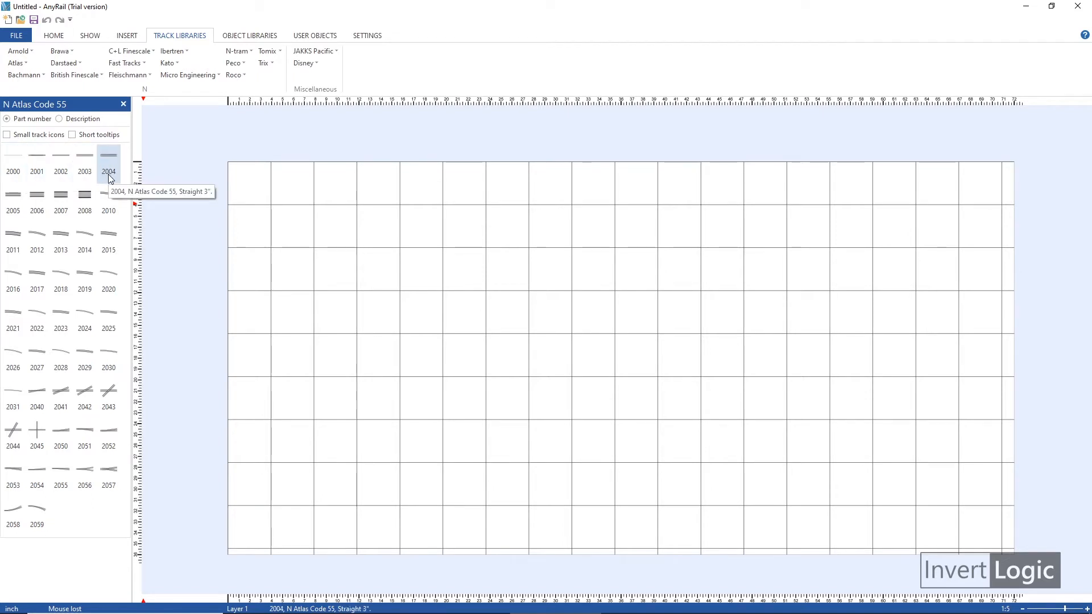
pyautogui.click(17, 176)
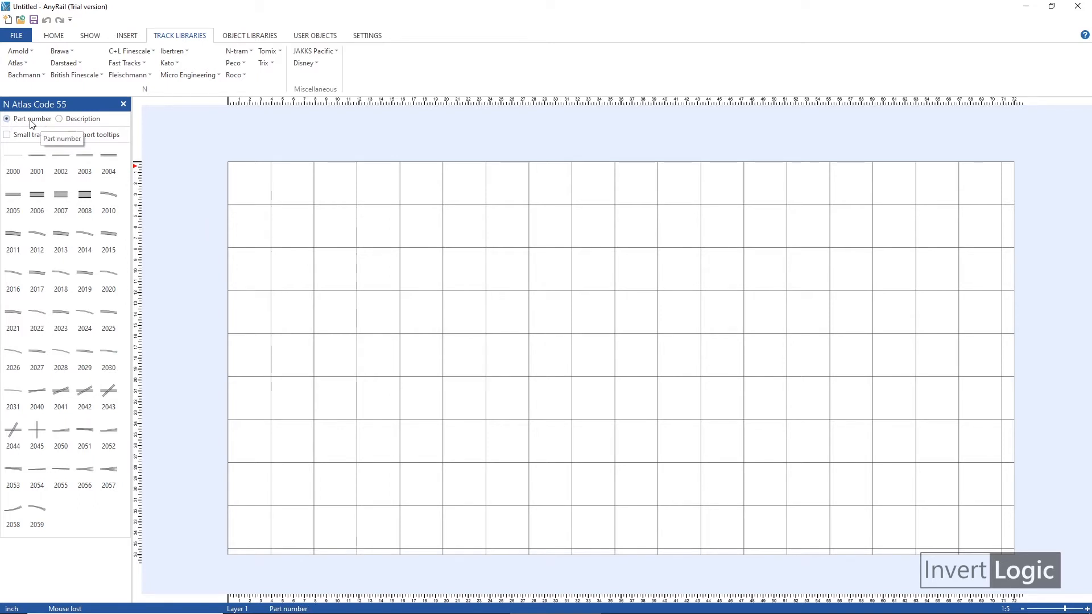
# - Label the library pieces by description and place a horizontal 30" flex track about 8" below the work area's upper edge
pyautogui.click(58, 120)
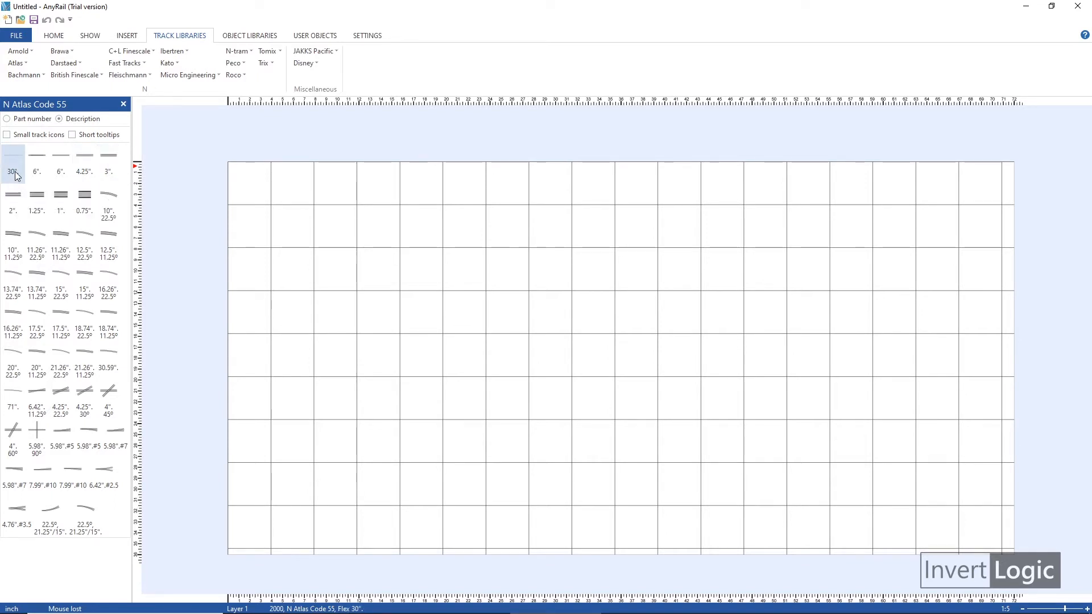
pyautogui.moveTo(16, 177); pyautogui.dragTo(595, 256)
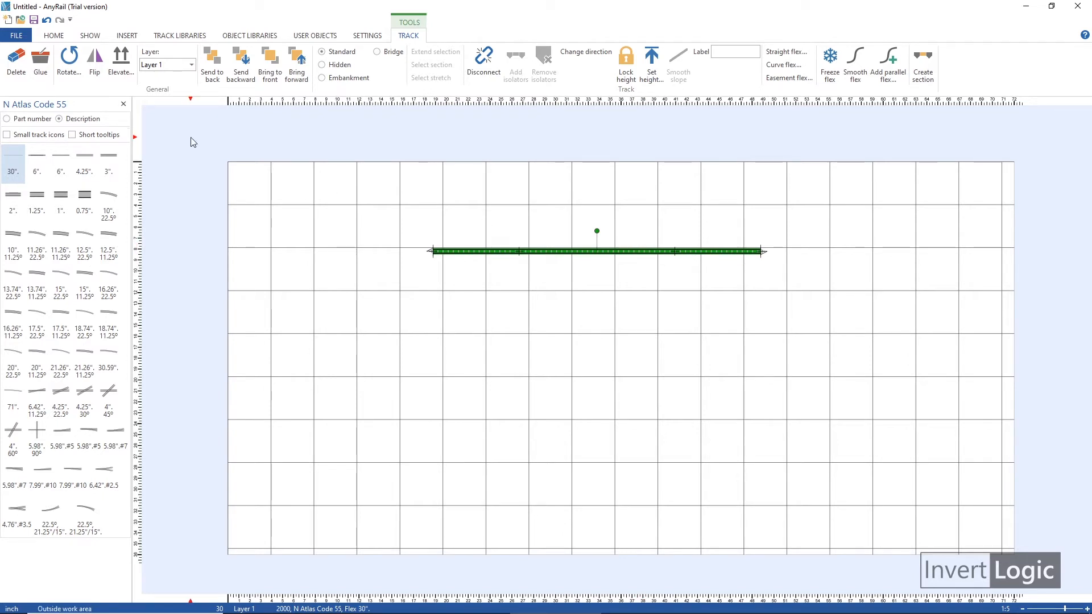
# - Show the track with sleepers and roadbed, and inspect its appearance up close
pyautogui.click(90, 36)
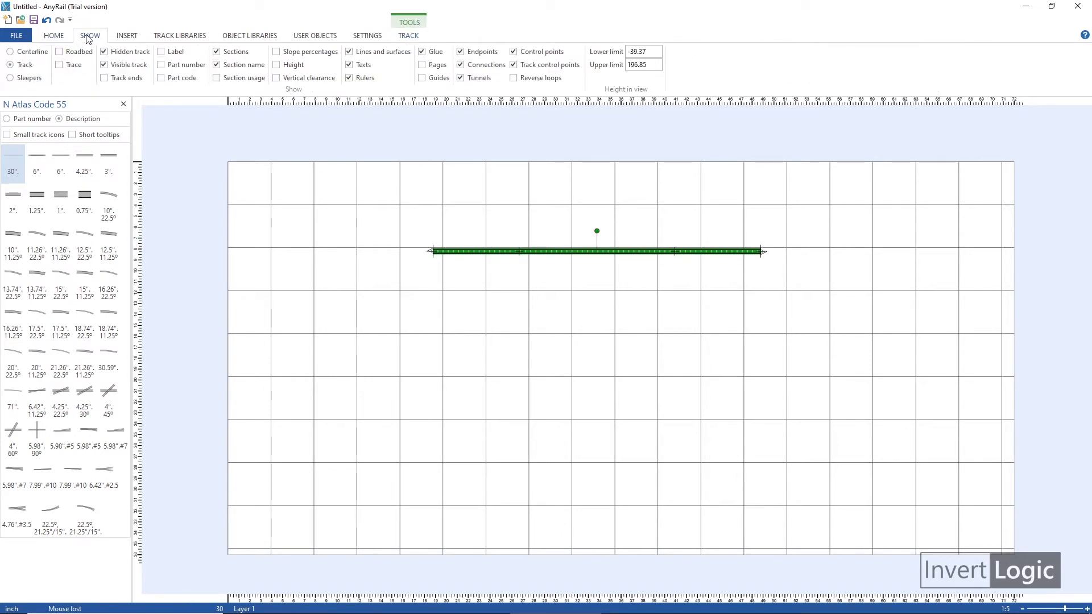
pyautogui.click(12, 78)
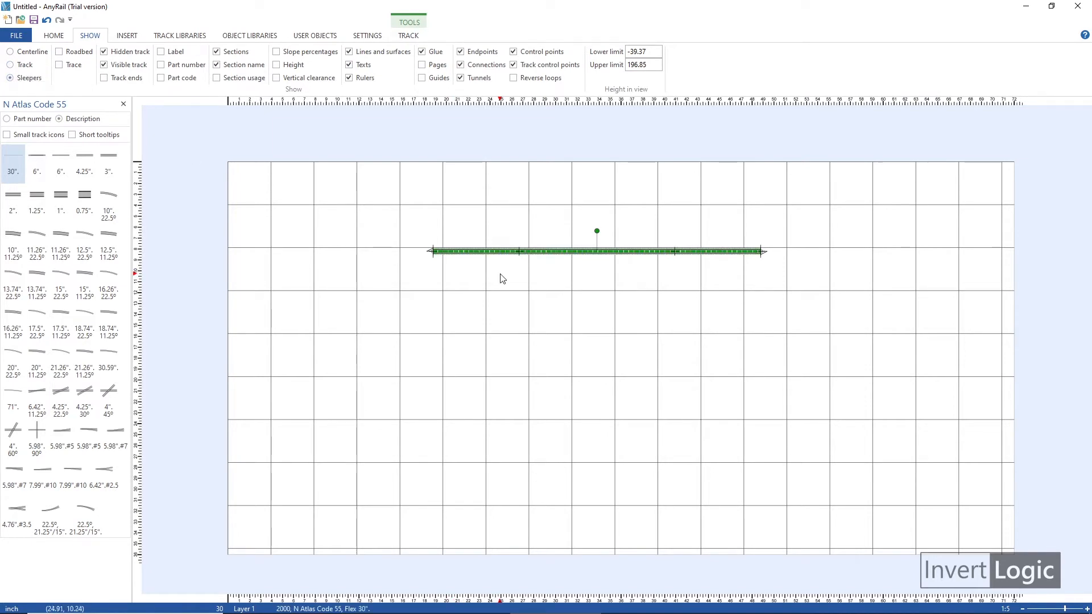
pyautogui.scroll(4, 485, 253)
pyautogui.scroll(-2, 485, 247)
pyautogui.click(514, 243)
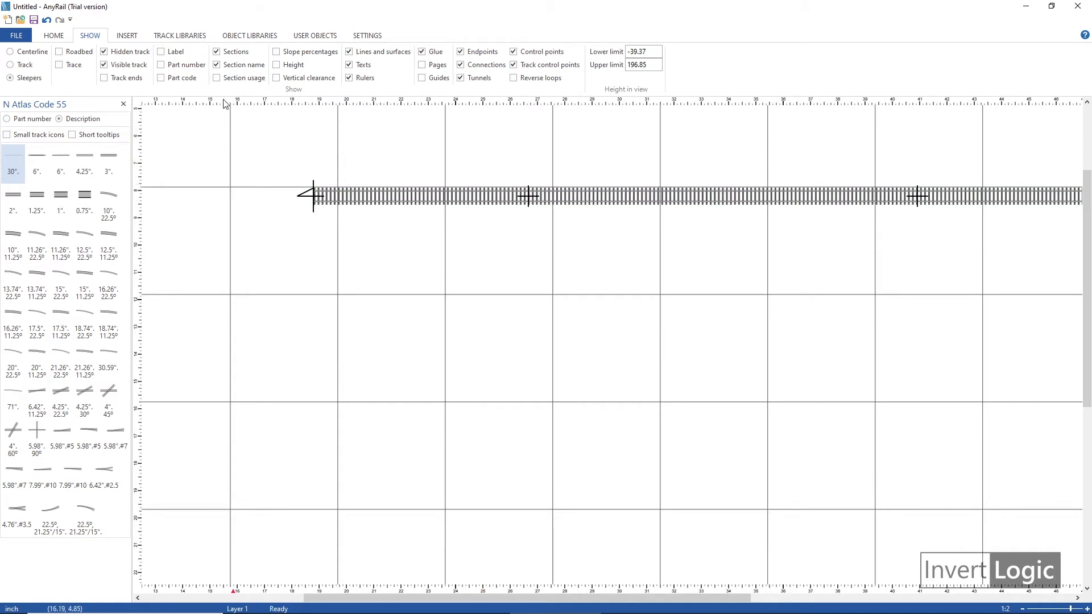
pyautogui.click(59, 52)
pyautogui.scroll(2, 678, 187)
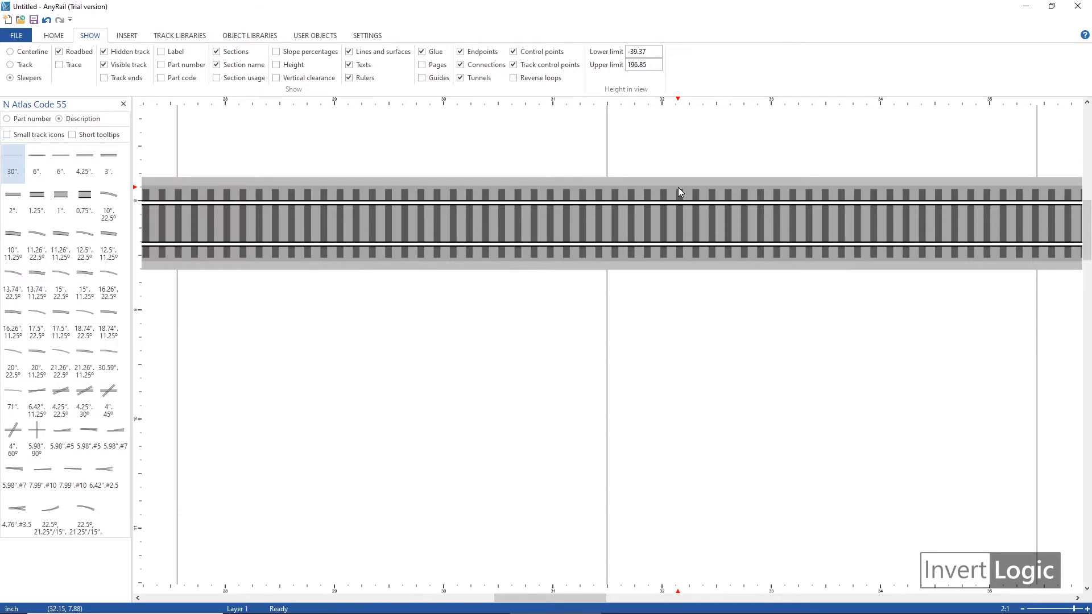
pyautogui.scroll(-3, 678, 187)
pyautogui.scroll(1, 528, 212)
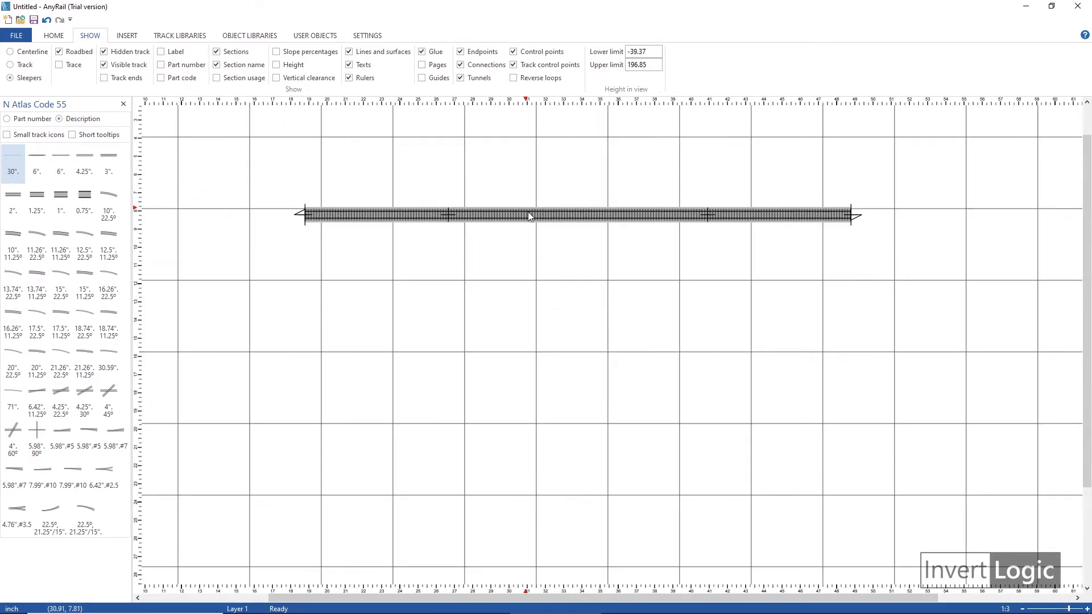
pyautogui.moveTo(510, 290)
pyautogui.mouseDown(button='middle')
pyautogui.moveTo(548, 251)
pyautogui.moveTo(546, 264)
pyautogui.mouseUp(button='middle')
pyautogui.scroll(-2, 551, 250)
# - Shift the flex track slightly upward and position a second 30" flex track about 8.5" below it
pyautogui.click(557, 241)
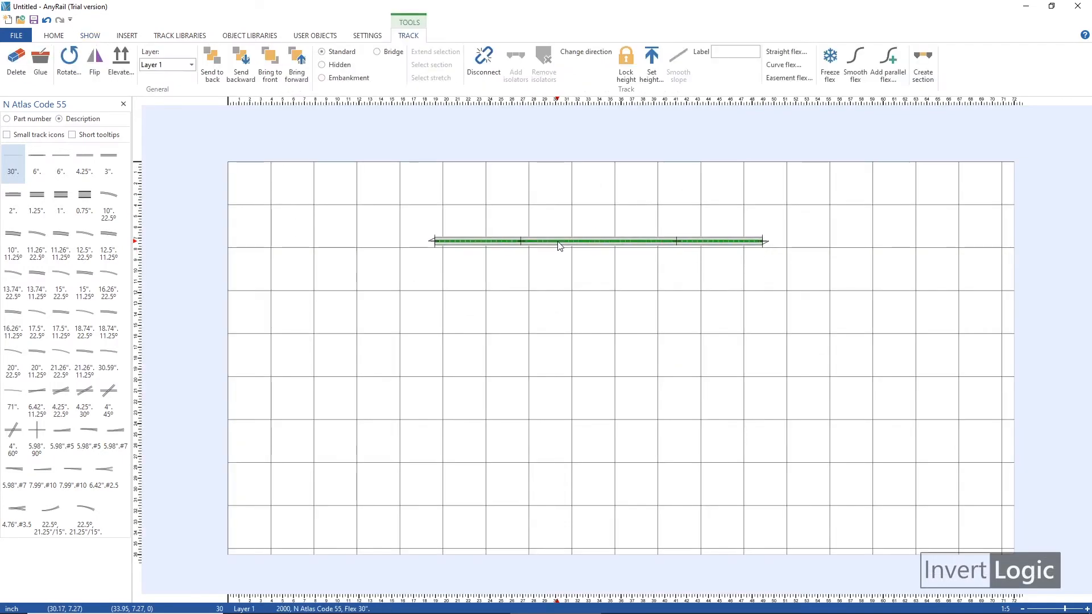
pyautogui.moveTo(558, 242); pyautogui.dragTo(561, 236)
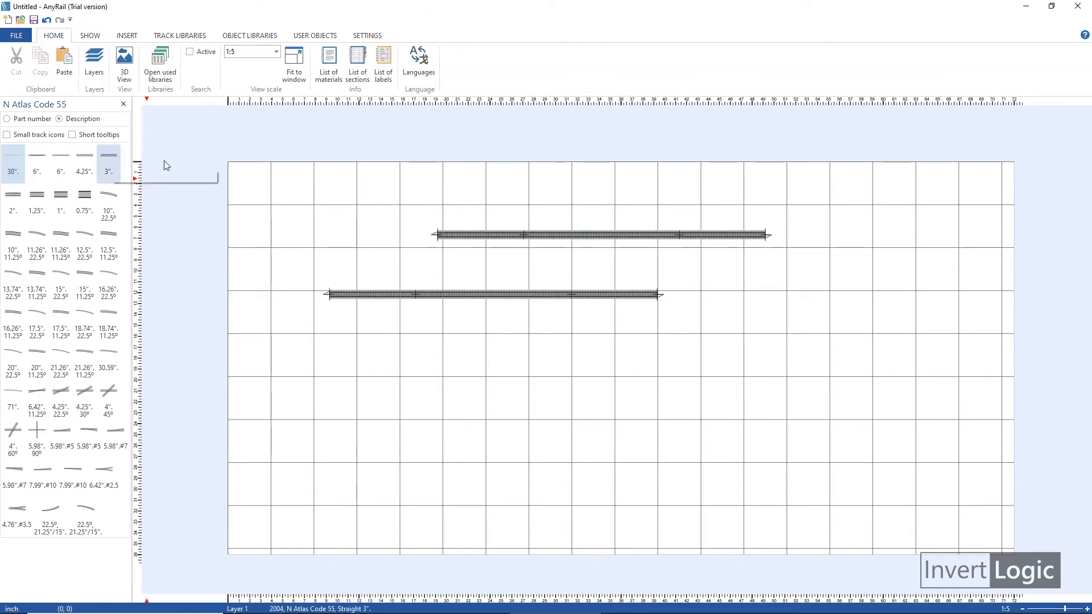
pyautogui.moveTo(560, 291); pyautogui.dragTo(665, 398)
pyautogui.moveTo(500, 290); pyautogui.dragTo(615, 353)
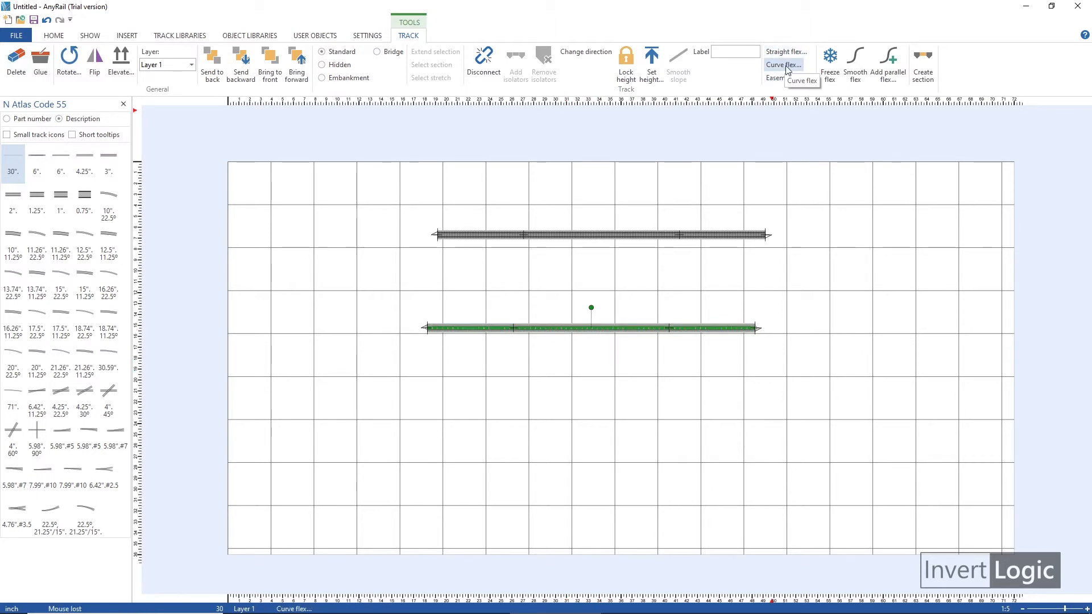
pyautogui.click(859, 266)
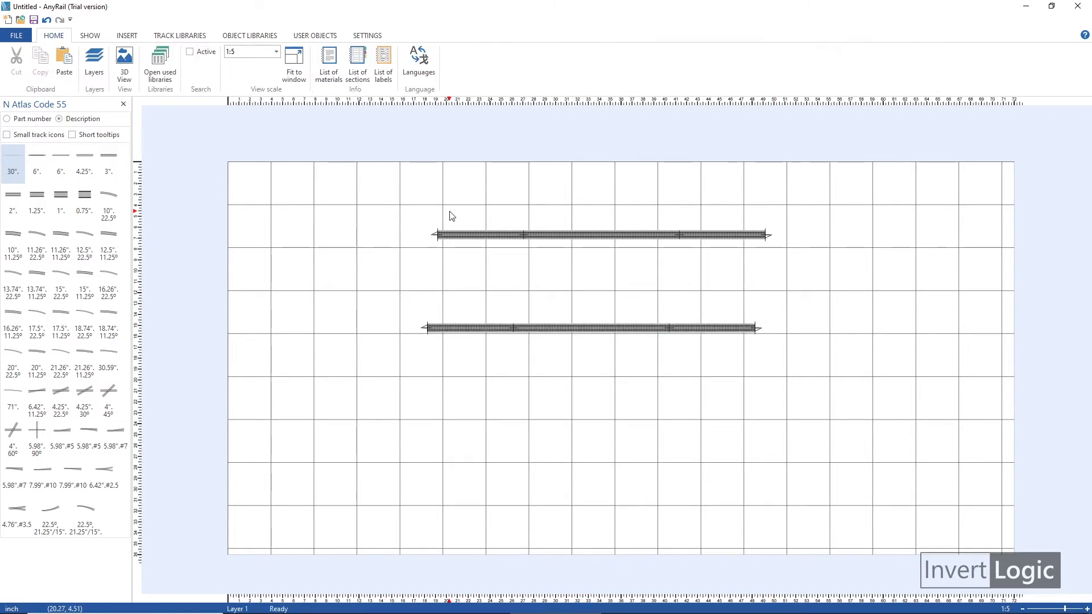
# - Nudge both flex tracks so that their ends line up roughly one above the other
pyautogui.click(603, 242)
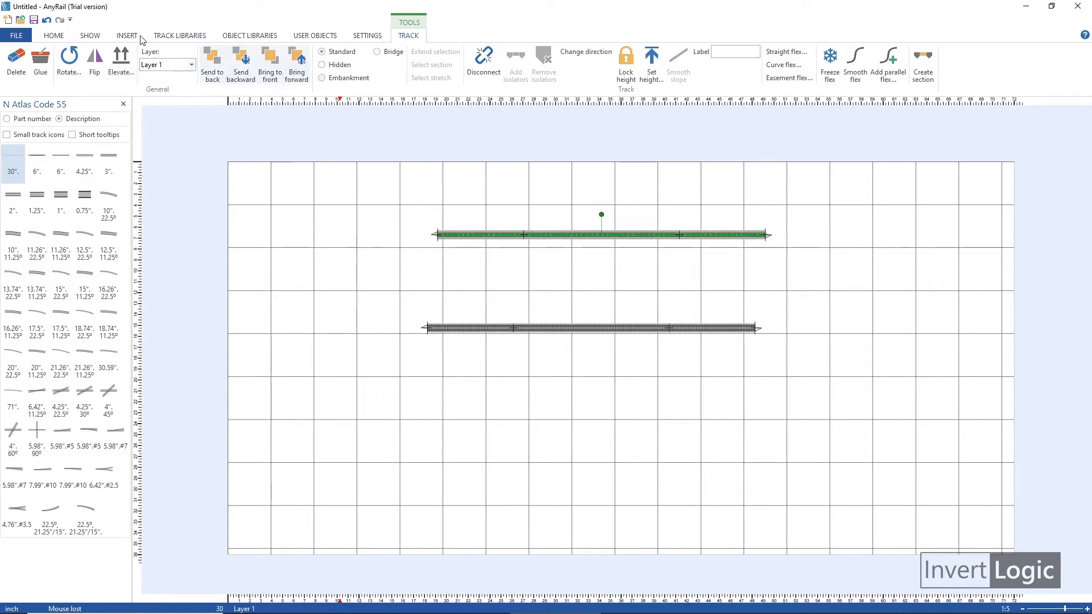
pyautogui.click(540, 197)
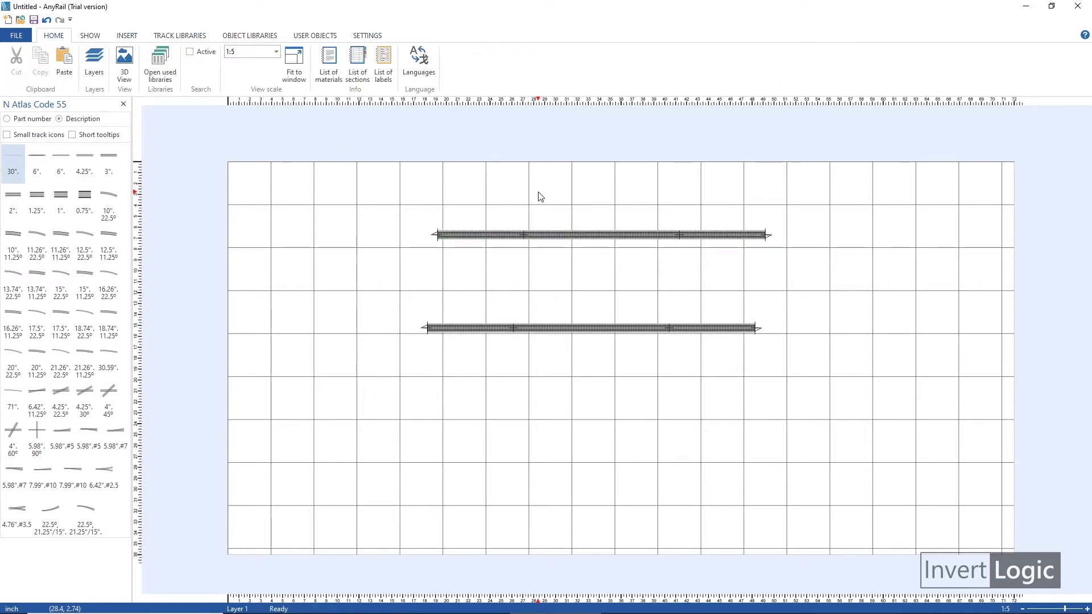
pyautogui.click(571, 237)
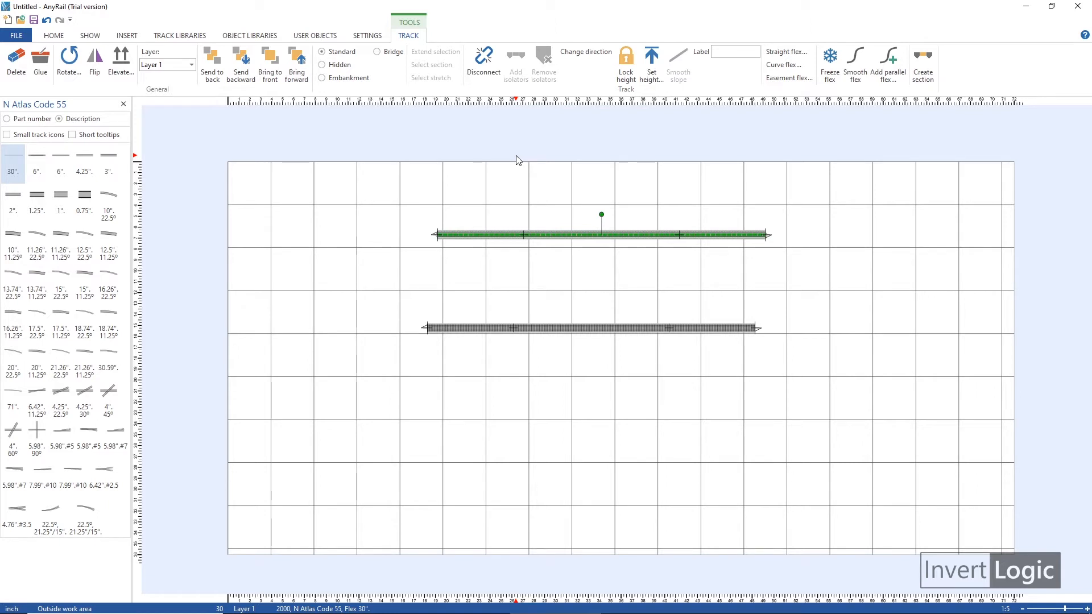
pyautogui.click(574, 227)
pyautogui.click(574, 235)
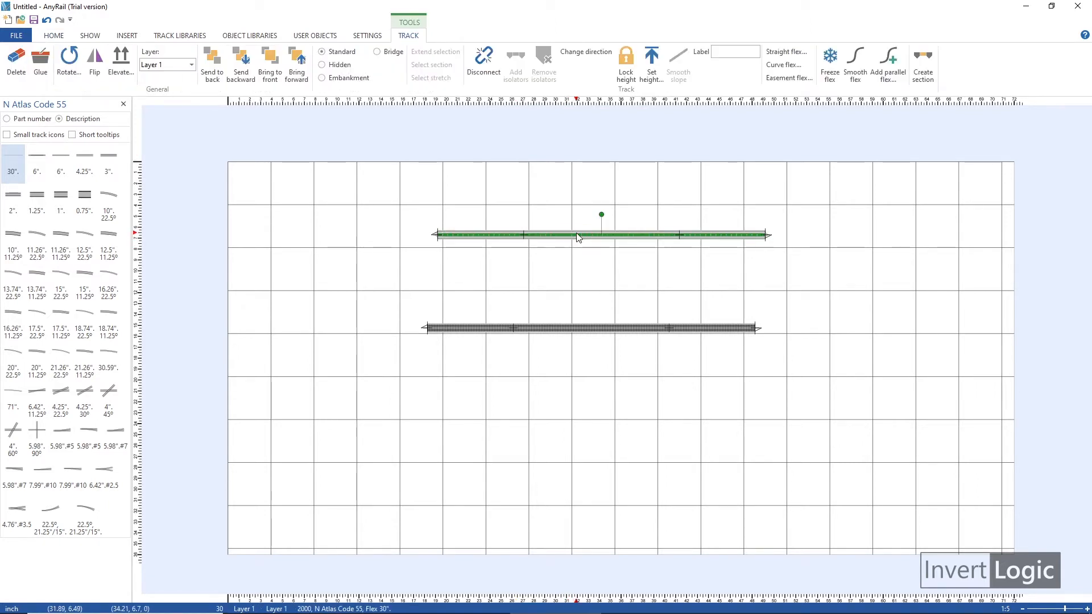
pyautogui.moveTo(578, 238); pyautogui.dragTo(570, 241)
pyautogui.click(581, 327)
pyautogui.moveTo(582, 327); pyautogui.dragTo(586, 325)
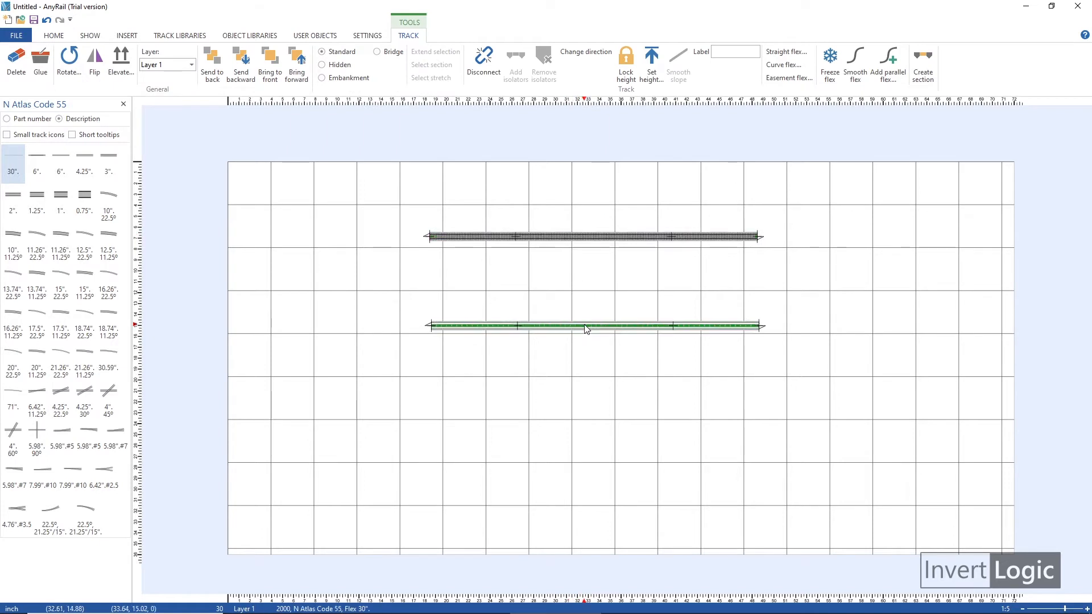
# - Curve the lower flex track to an angle of 90° with an 11" radius
pyautogui.click(784, 66)
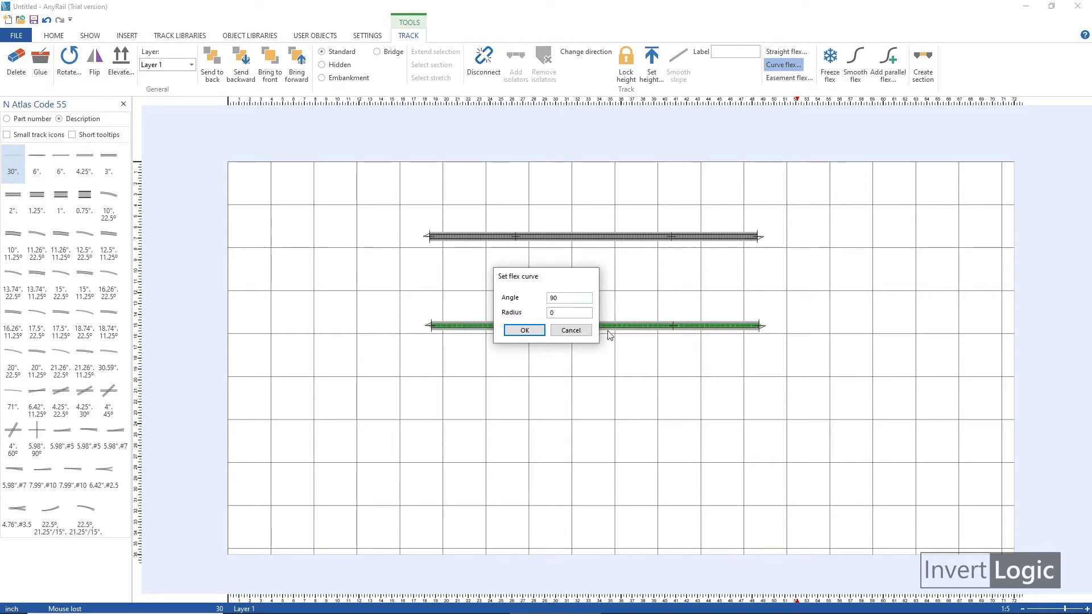
pyautogui.press('Tab')
pyautogui.write('11')
pyautogui.click(525, 331)
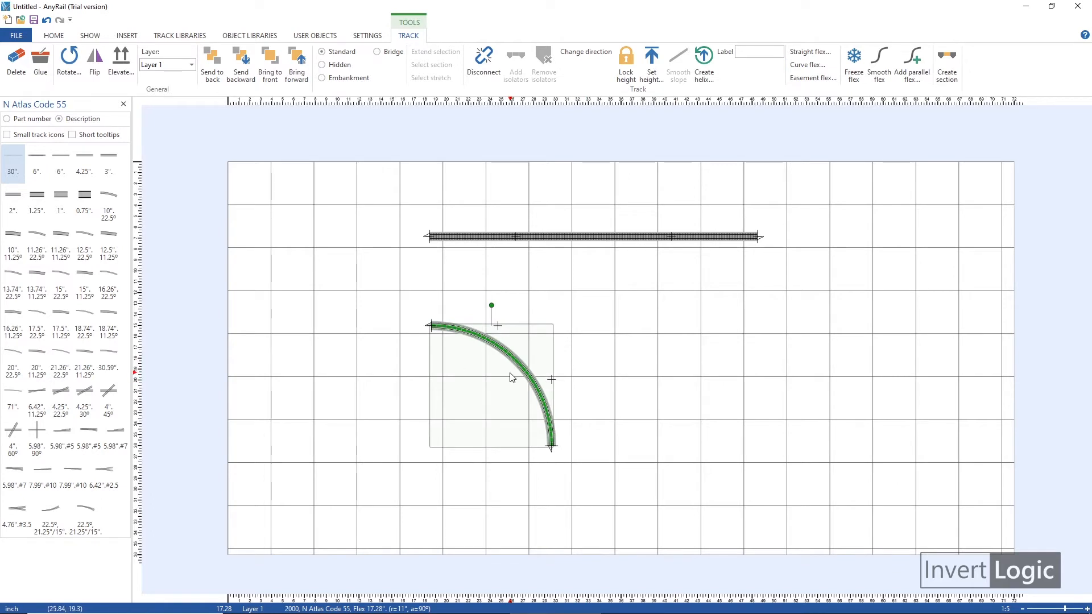
# - Move the curved flex track up and join it to the right end of the upper straight flex track
pyautogui.moveTo(518, 368); pyautogui.dragTo(734, 364)
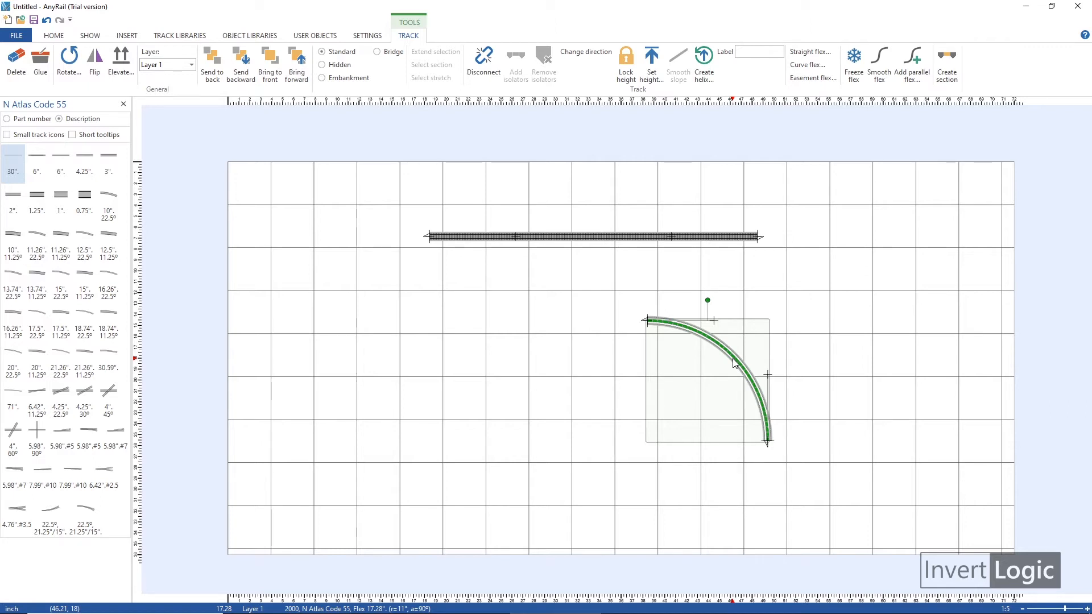
pyautogui.moveTo(734, 364); pyautogui.dragTo(847, 280)
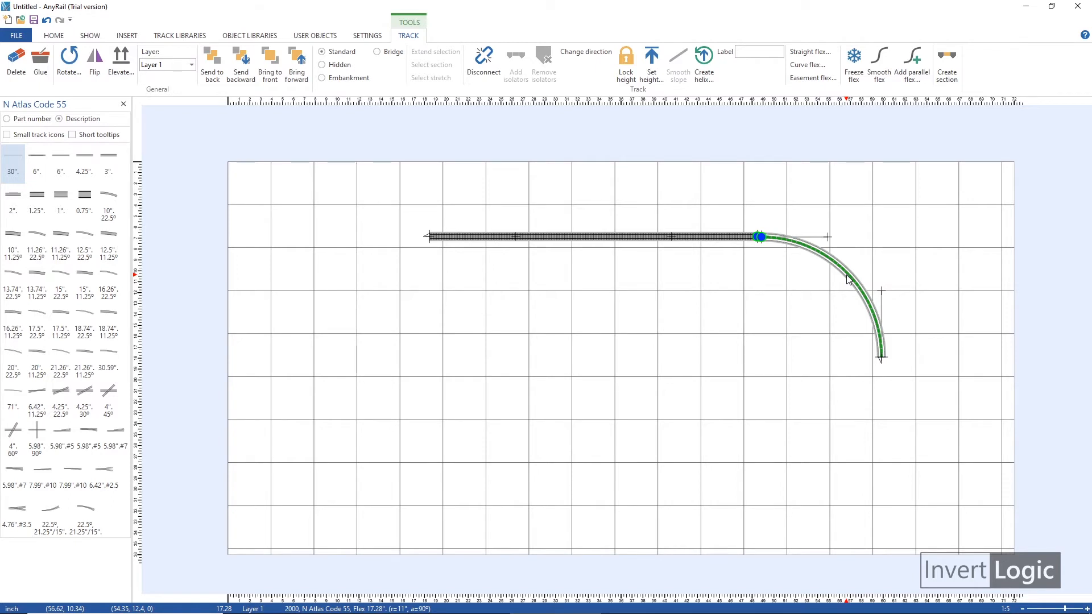
pyautogui.click(846, 279)
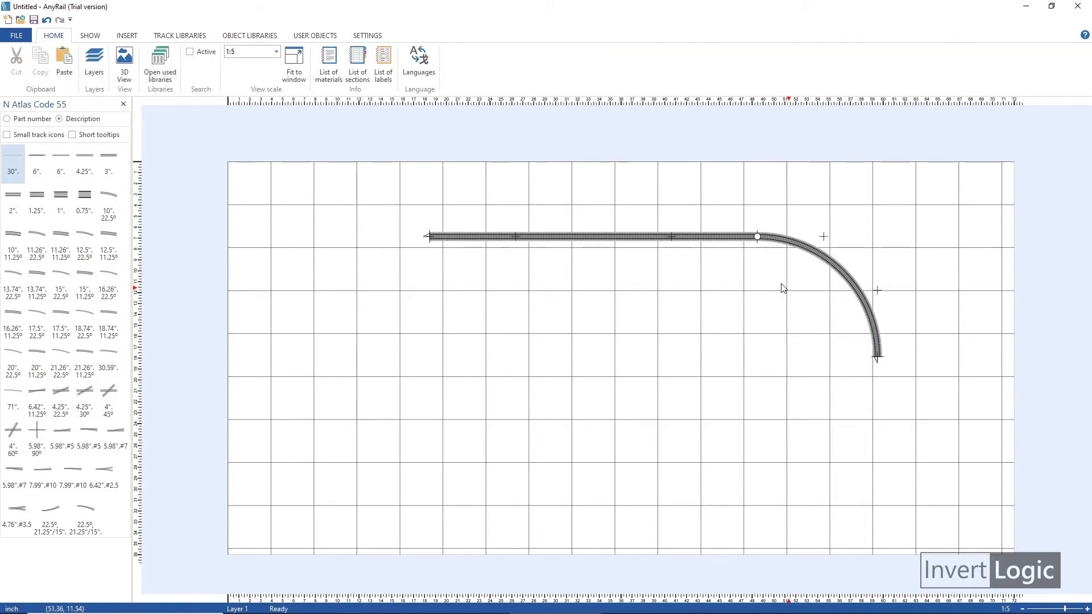
pyautogui.click(738, 235)
pyautogui.click(639, 221)
# - Copy the 90° curve and place the duplicate inside it, a little below and to the left
pyautogui.click(819, 259)
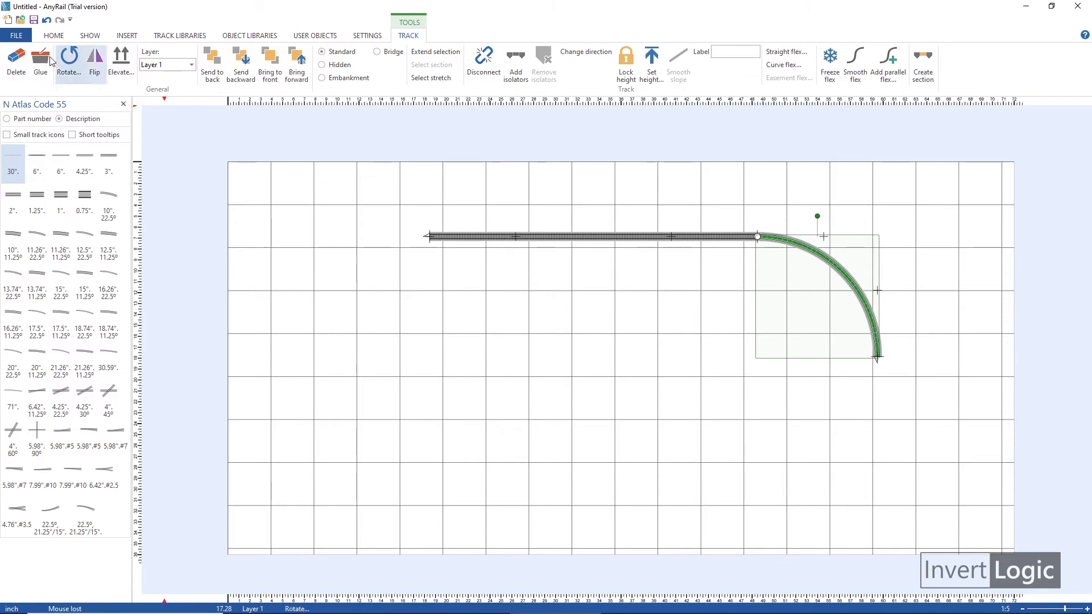
pyautogui.click(53, 36)
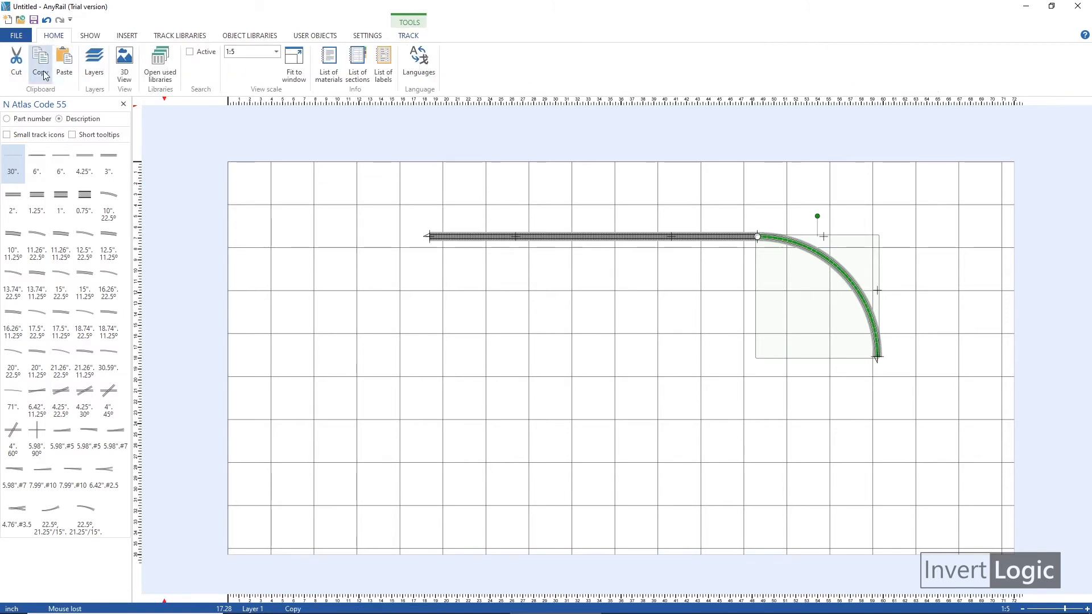
pyautogui.click(41, 65)
pyautogui.click(64, 62)
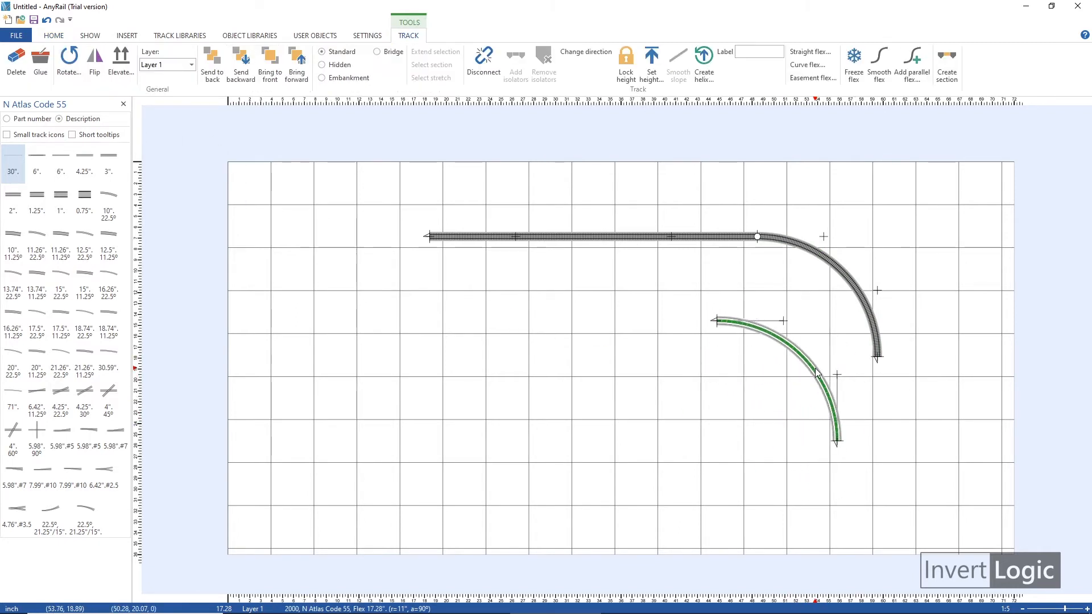
pyautogui.click(821, 372)
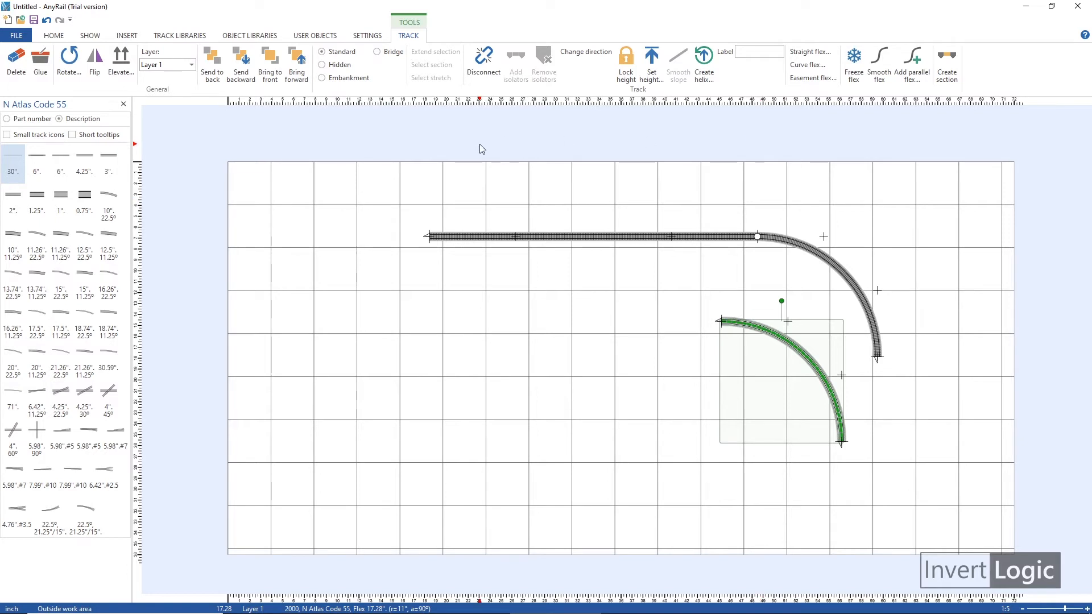
# - Orient the copied curve with a 180° rotation and a flip, and join it to the lower end of the first curve
pyautogui.click(69, 64)
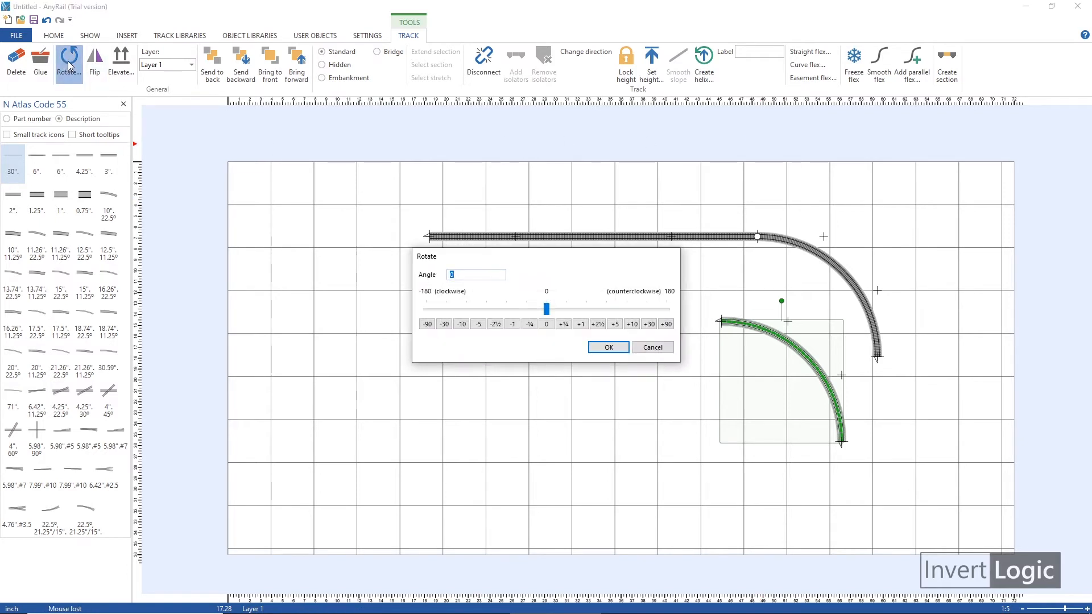
pyautogui.write('180')
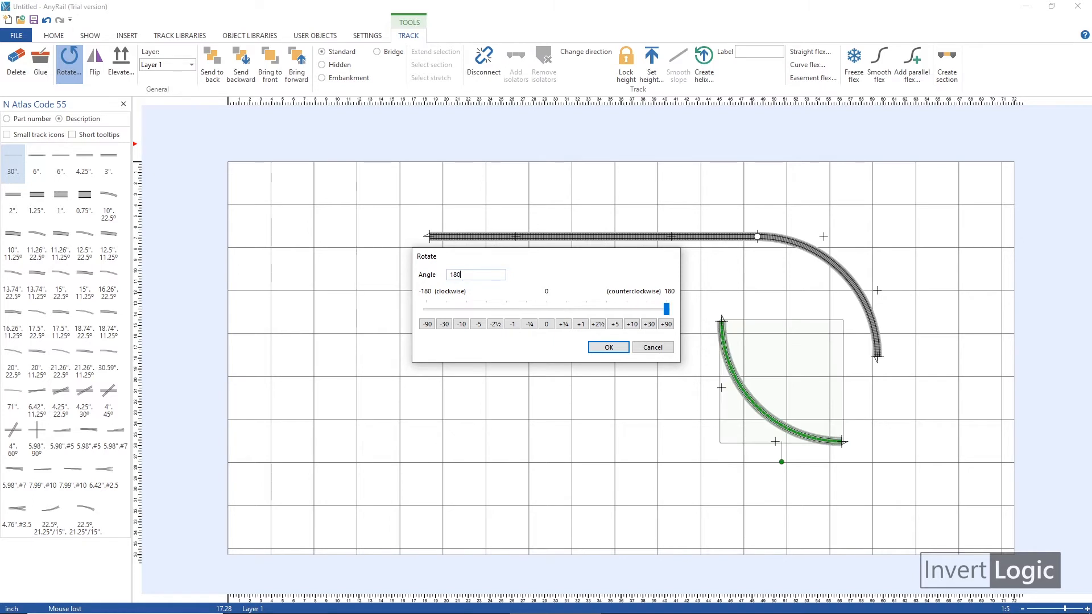
pyautogui.click(591, 346)
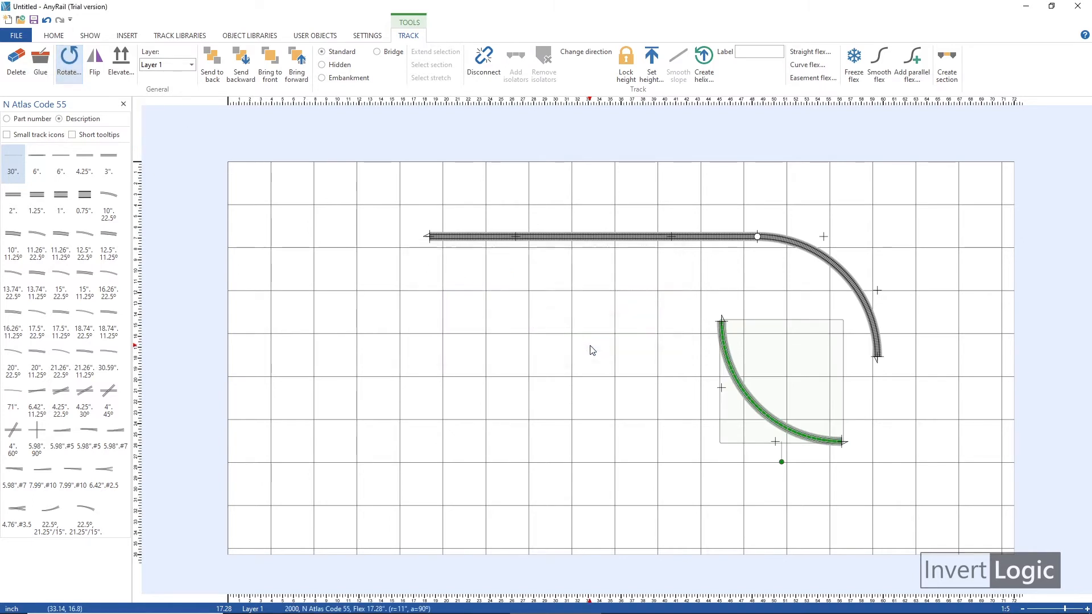
pyautogui.click(94, 63)
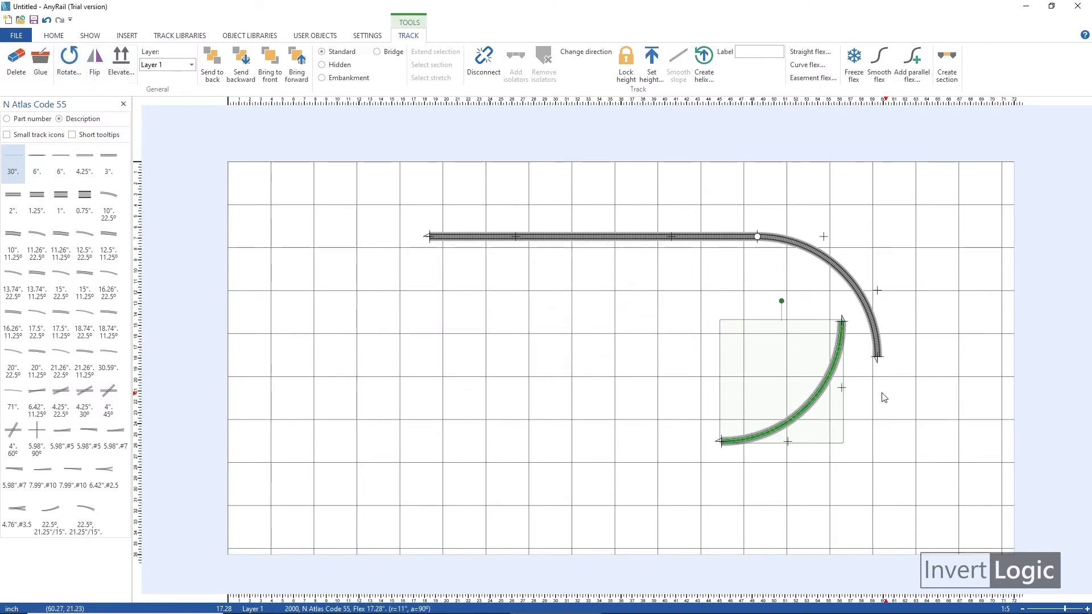
pyautogui.moveTo(833, 373); pyautogui.dragTo(869, 409)
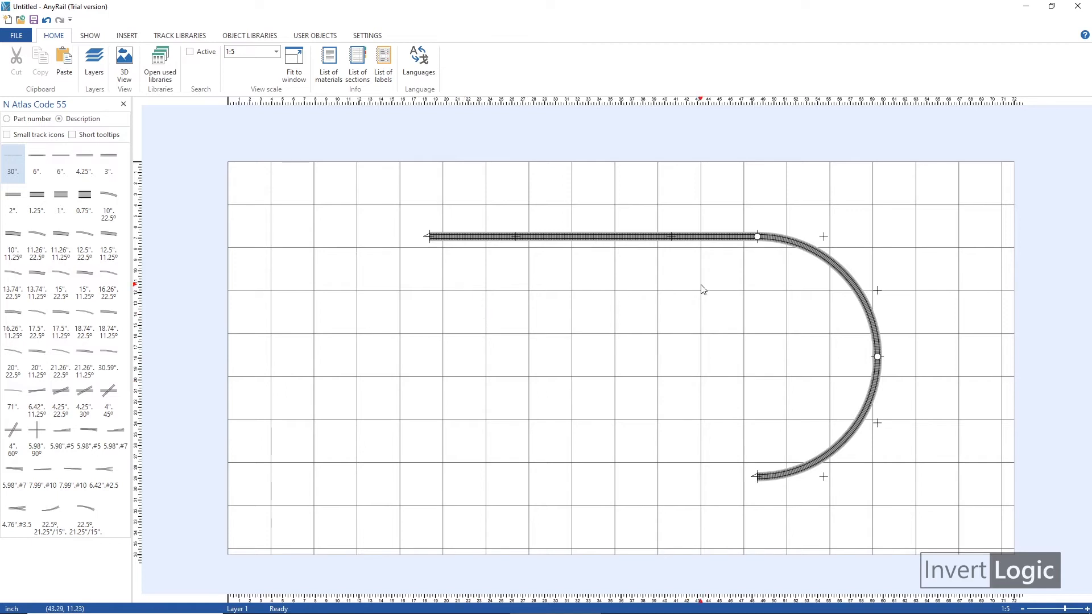
# - Join a new 30" flex track to the open lower end of the half circle, running parallel to the upper straight
pyautogui.click(717, 245)
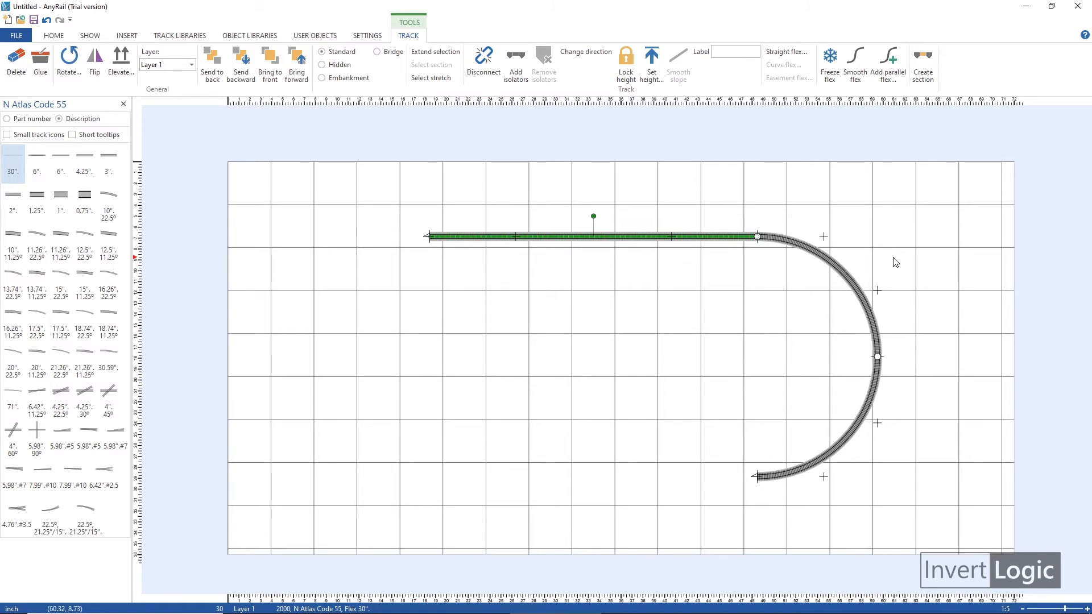
pyautogui.moveTo(12, 165); pyautogui.dragTo(637, 480)
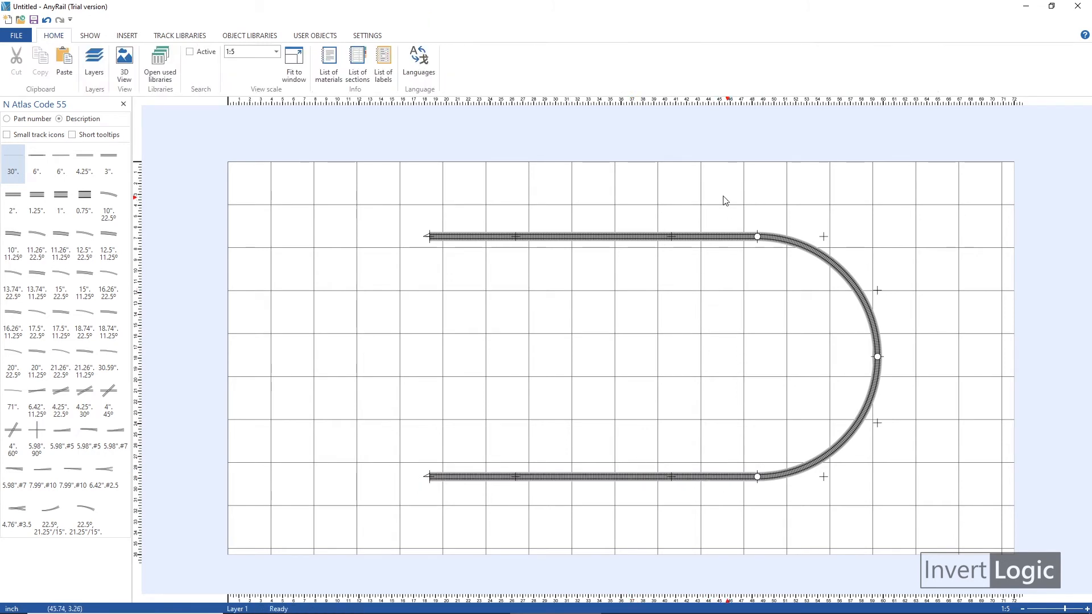
# - Copy both joined curves together and place the duplicate half circle at the left of the two straight tracks
pyautogui.moveTo(702, 186); pyautogui.dragTo(926, 499)
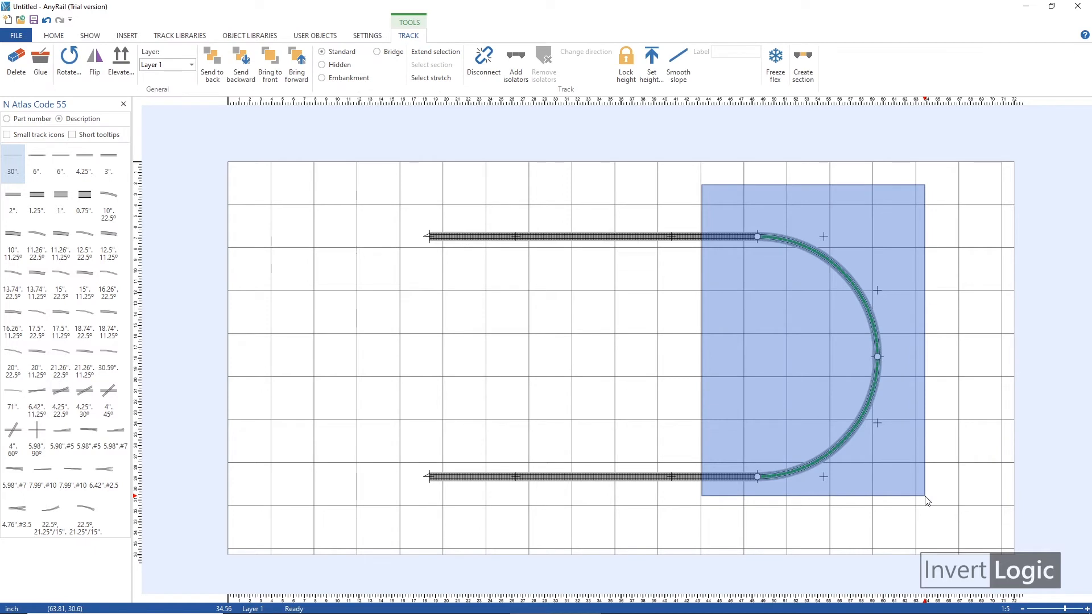
pyautogui.moveTo(926, 500); pyautogui.dragTo(926, 500)
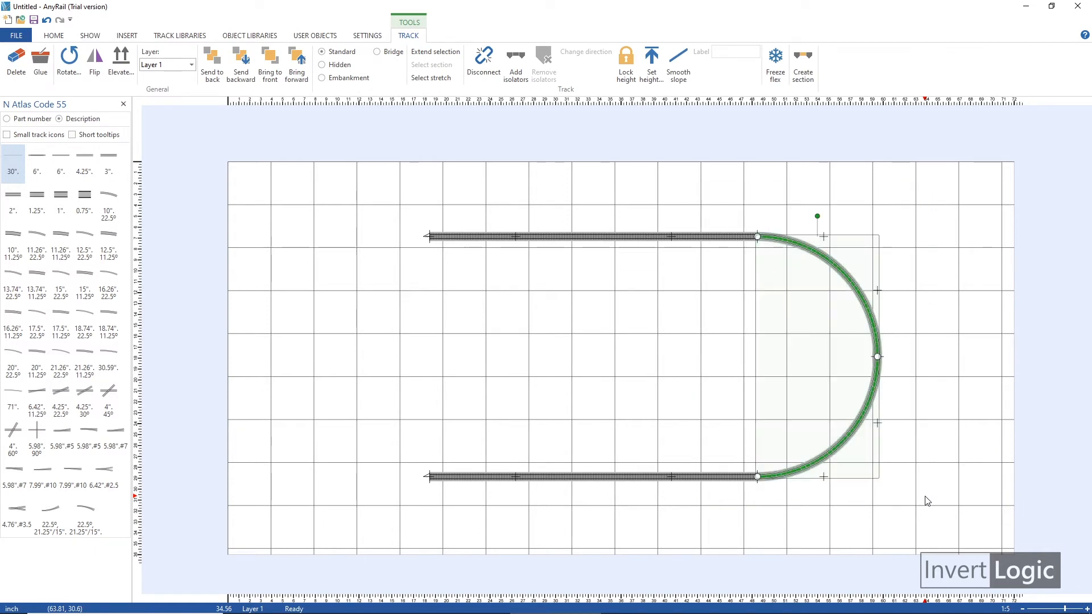
pyautogui.click(43, 38)
pyautogui.click(35, 68)
pyautogui.click(64, 62)
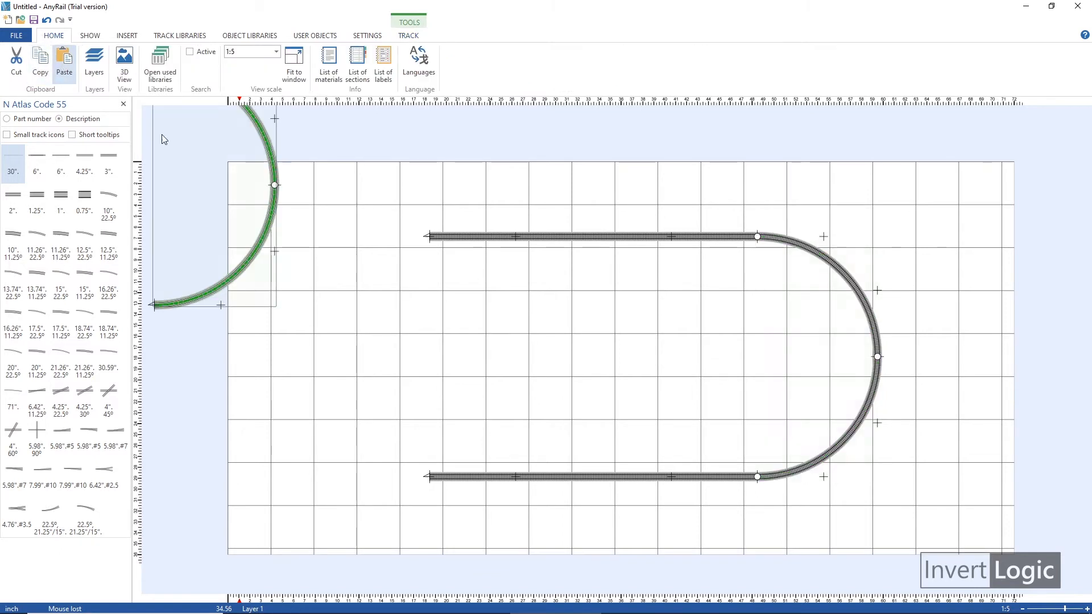
pyautogui.click(407, 345)
pyautogui.moveTo(407, 345); pyautogui.dragTo(410, 314)
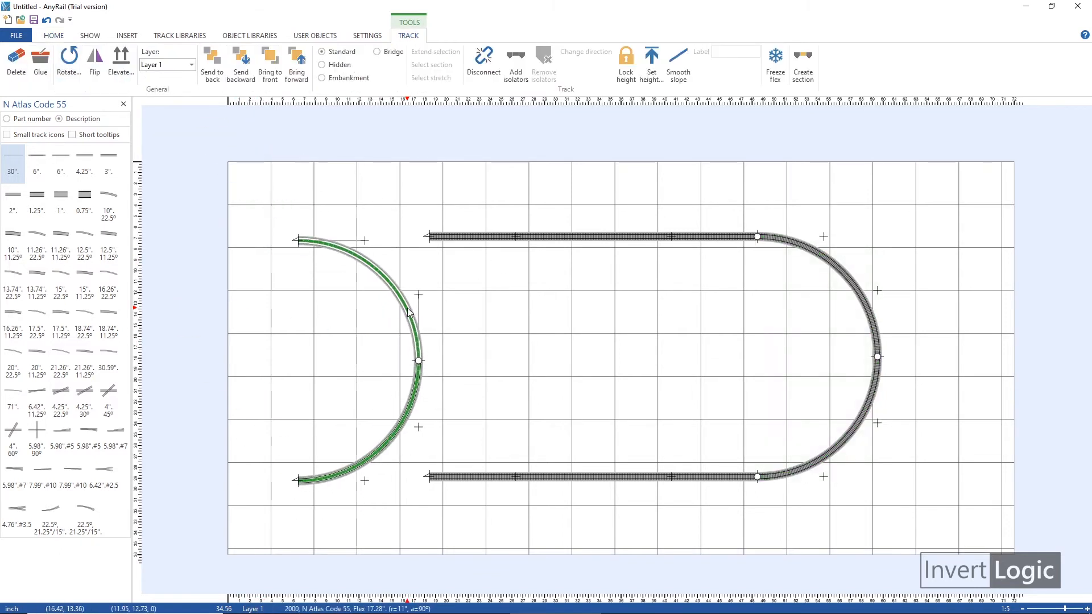
# - Flip the duplicate half circle and join it to the left ends of both straights to close the oval
pyautogui.click(94, 63)
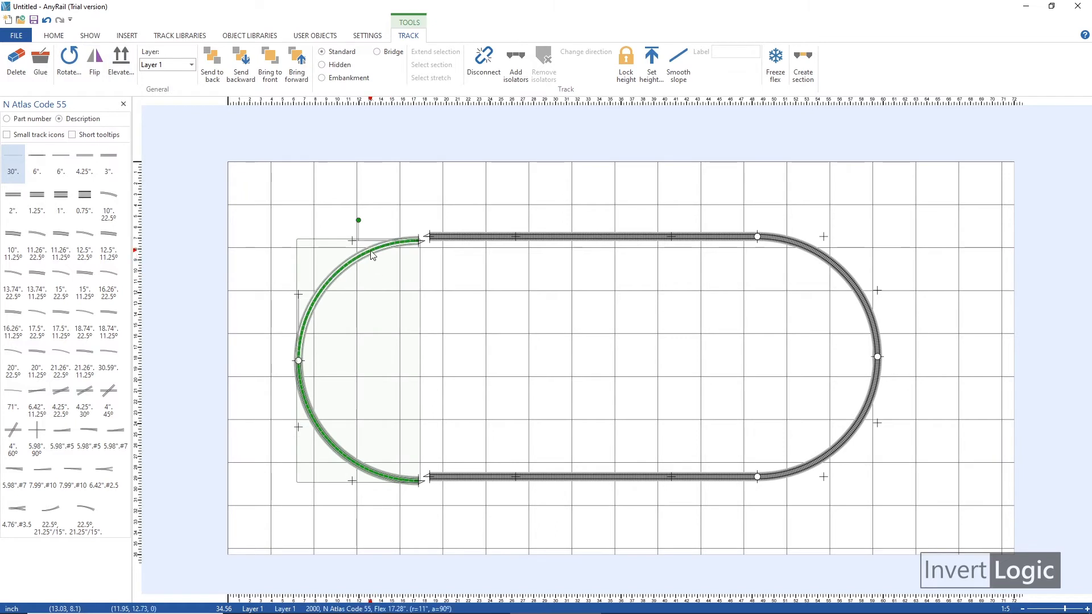
pyautogui.click(384, 280)
pyautogui.moveTo(374, 251); pyautogui.dragTo(383, 248)
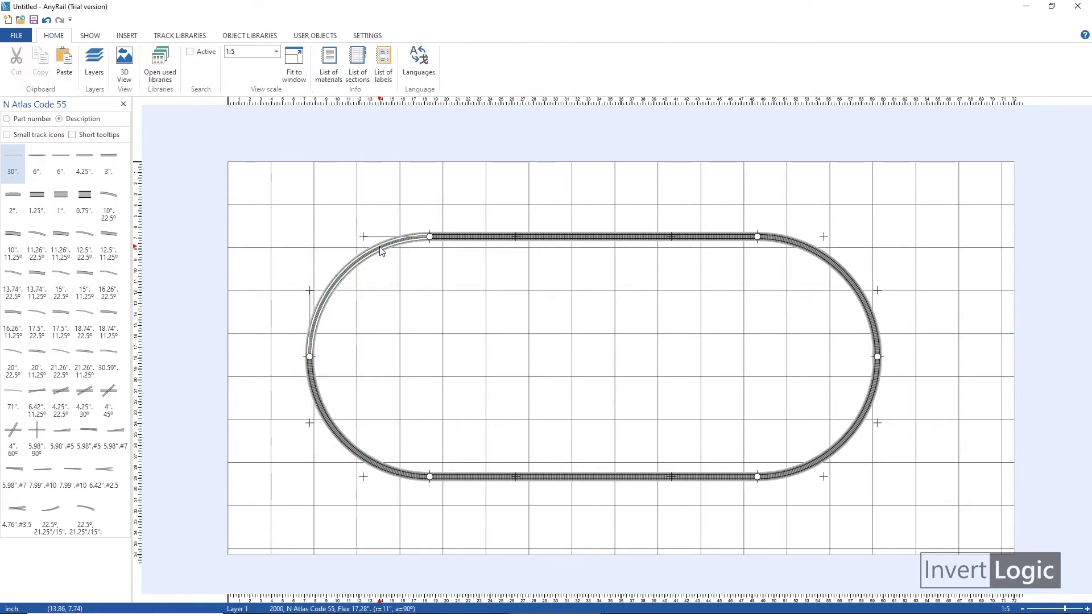
pyautogui.click(431, 478)
pyautogui.click(411, 278)
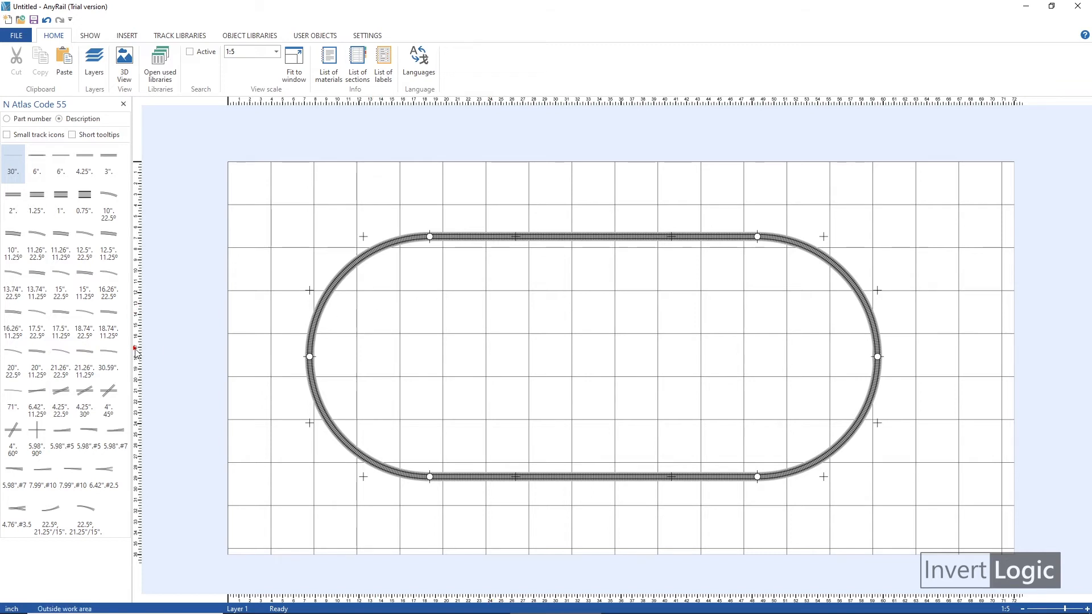
# - Label the library pieces by part number and place right turnout 2051 horizontally inside the oval, below the upper straight
pyautogui.click(16, 119)
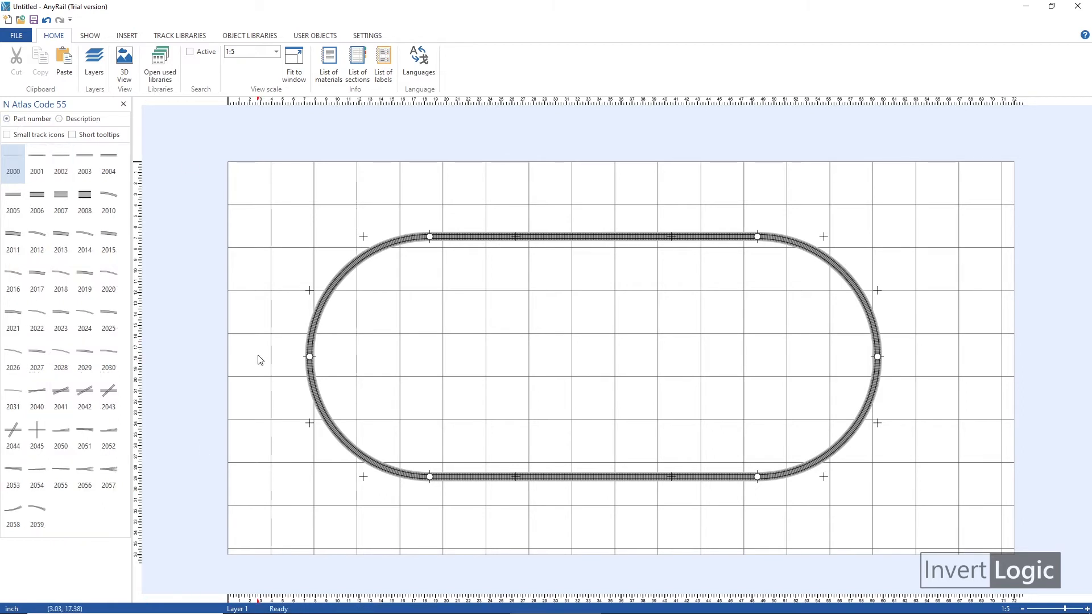
pyautogui.click(85, 444)
pyautogui.moveTo(462, 287); pyautogui.dragTo(503, 292)
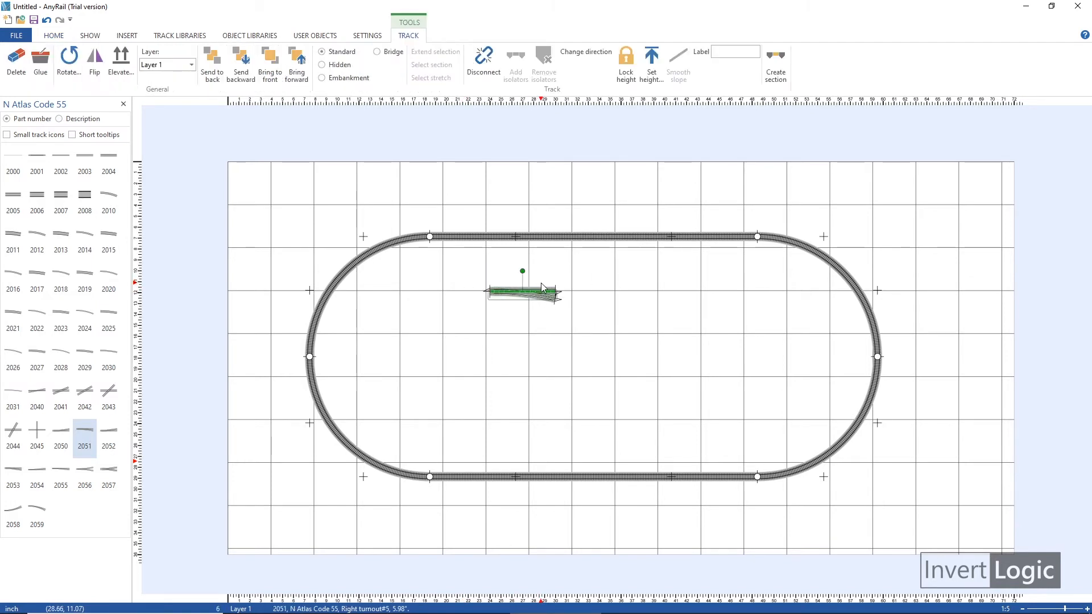
# - Delete the oval's upper straight flex track, and join the flipped turnout to the upper end of the right-hand curve
pyautogui.click(740, 240)
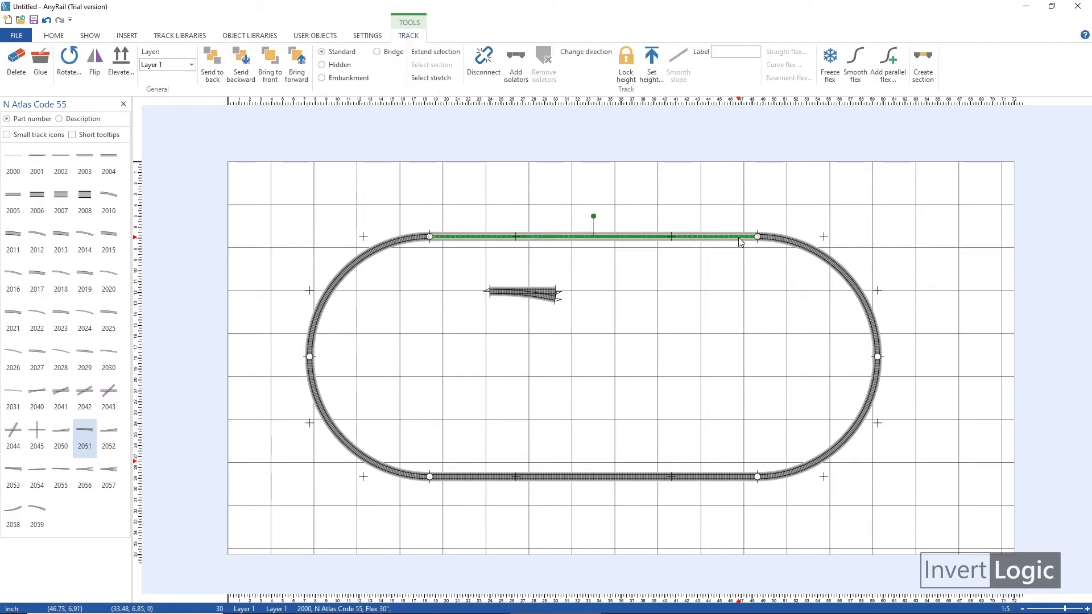
pyautogui.press('Delete')
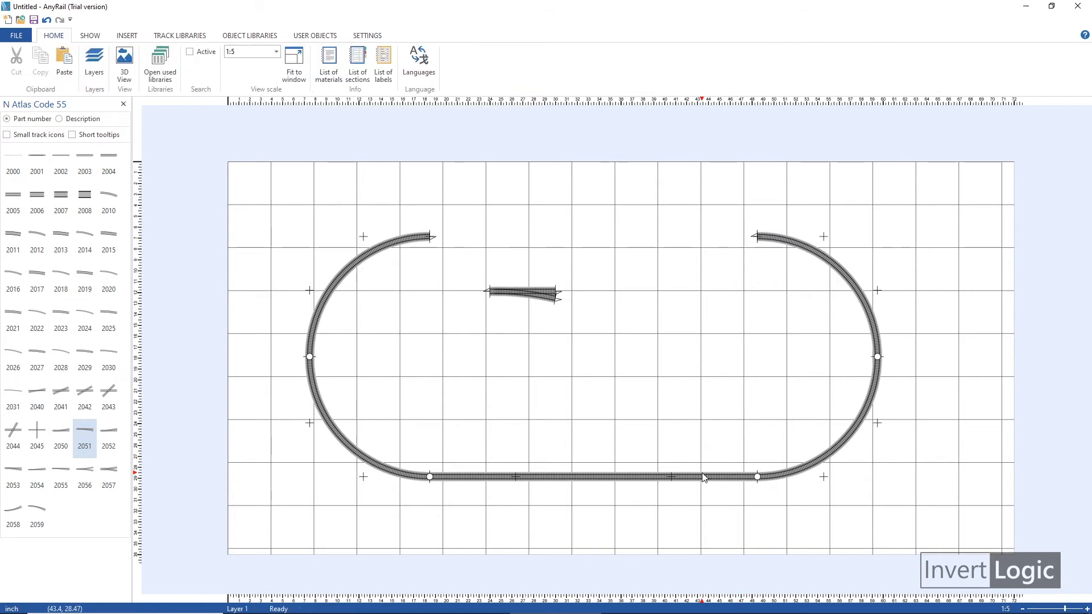
pyautogui.moveTo(532, 297); pyautogui.dragTo(659, 277)
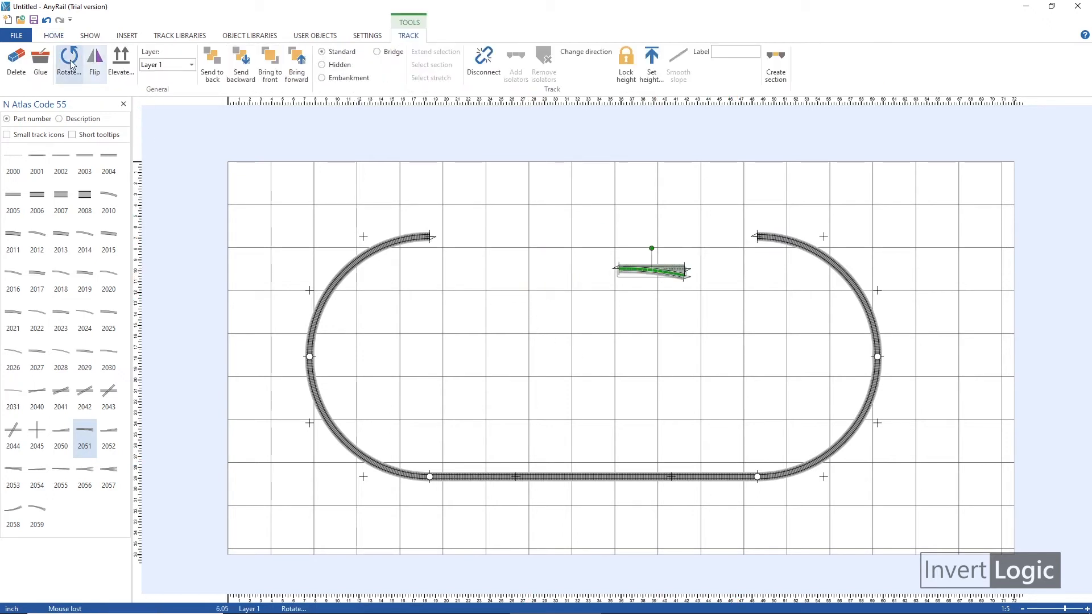
pyautogui.click(95, 62)
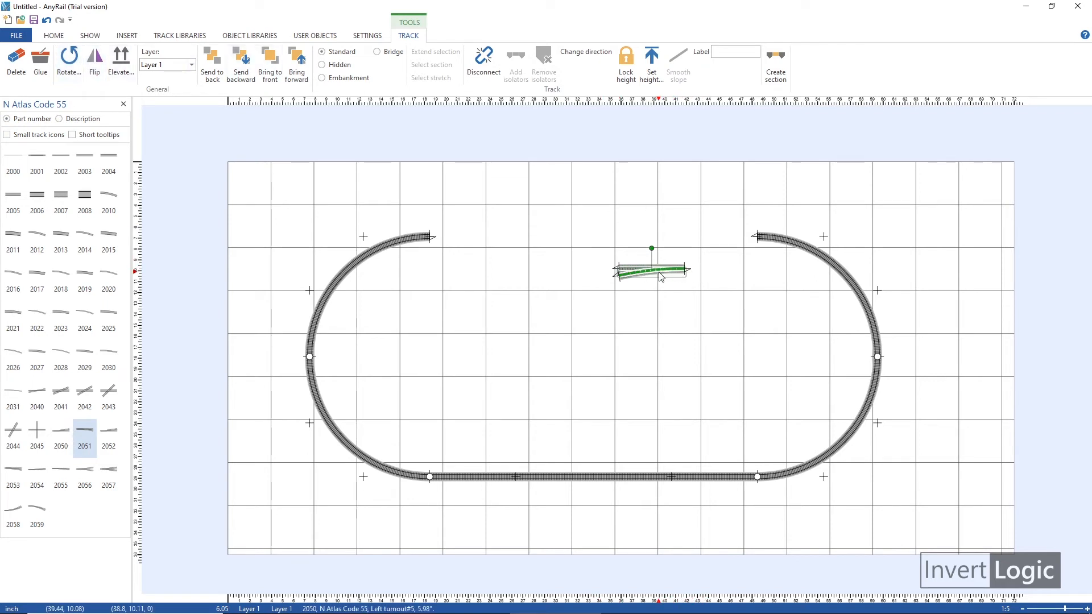
pyautogui.moveTo(658, 288); pyautogui.dragTo(736, 239)
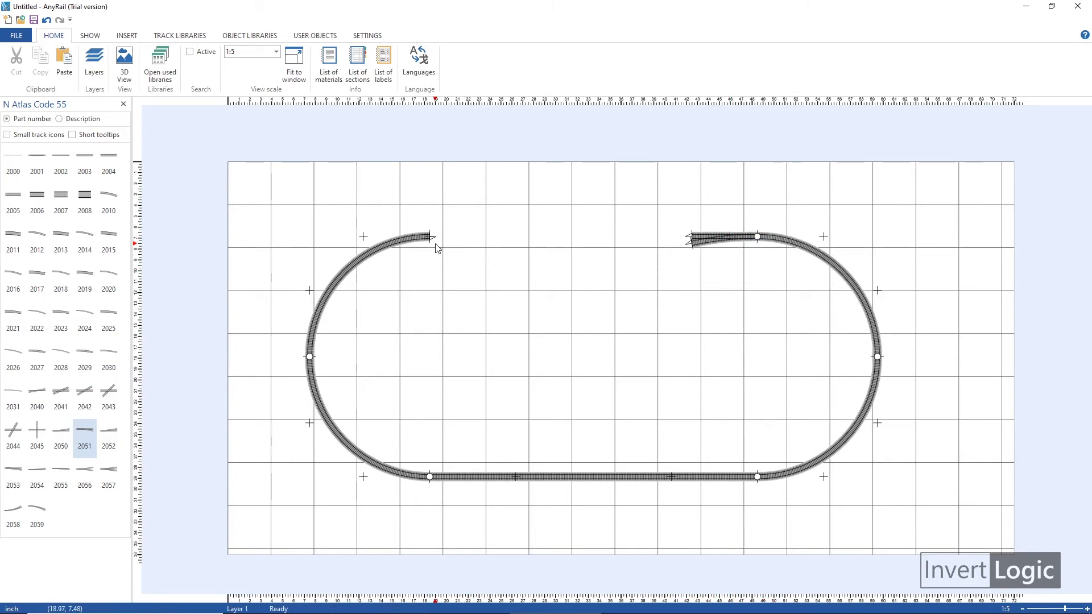
# - Add flex track 2000 and join it to the turnout's straight leg, running left across the oval's upper gap
pyautogui.click(11, 163)
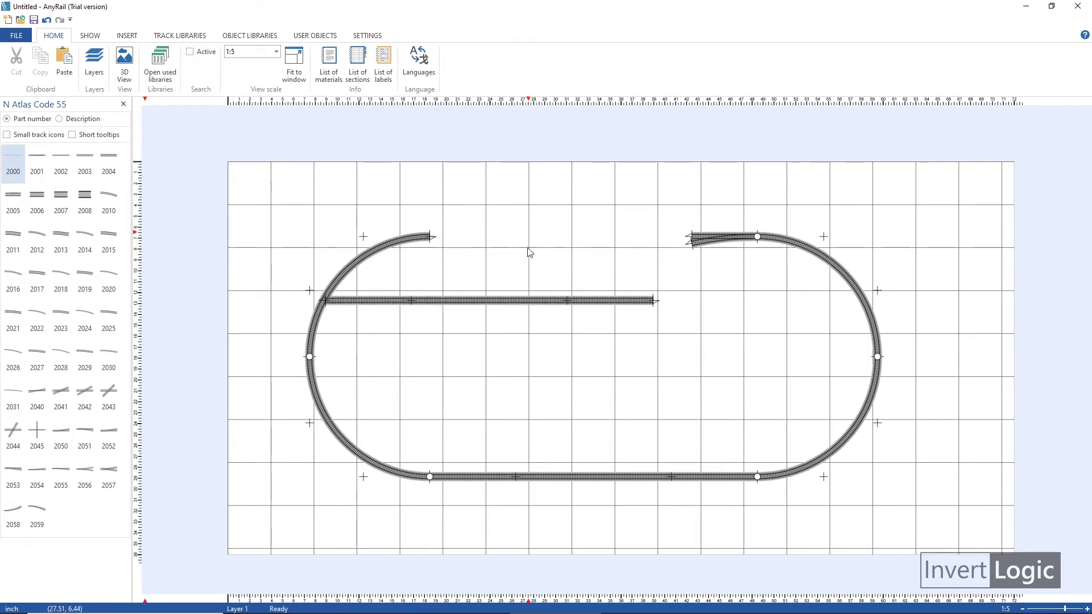
pyautogui.moveTo(470, 302); pyautogui.dragTo(514, 242)
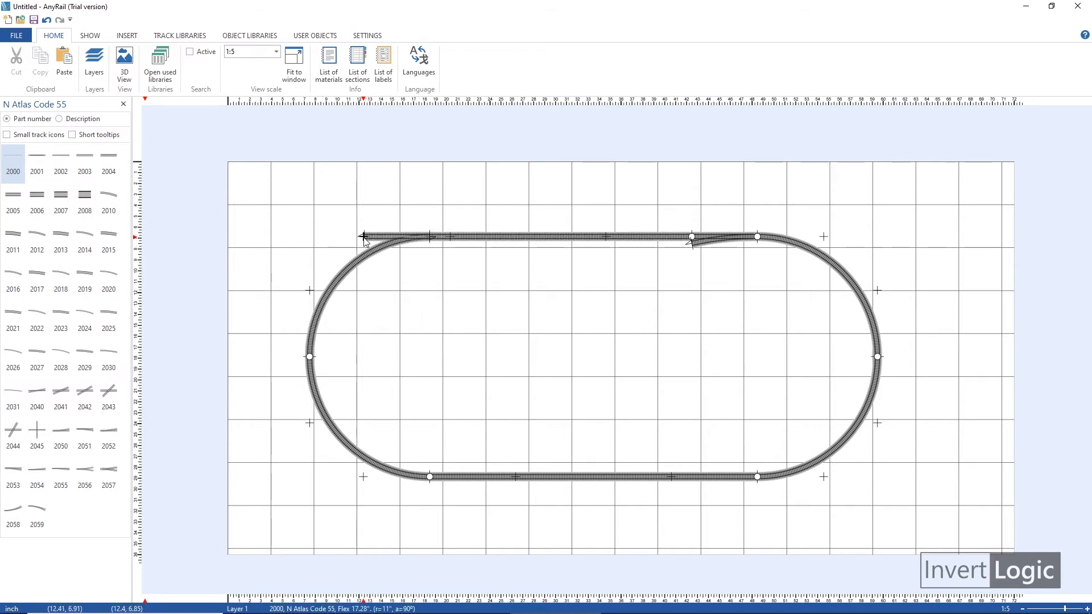
pyautogui.click(465, 237)
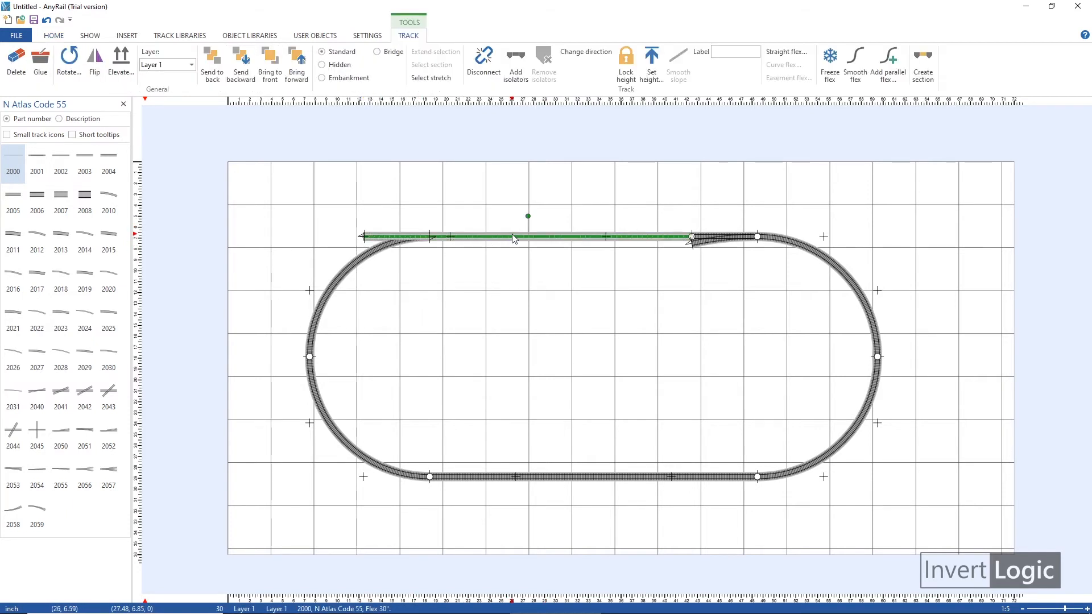
pyautogui.click(660, 271)
pyautogui.click(580, 237)
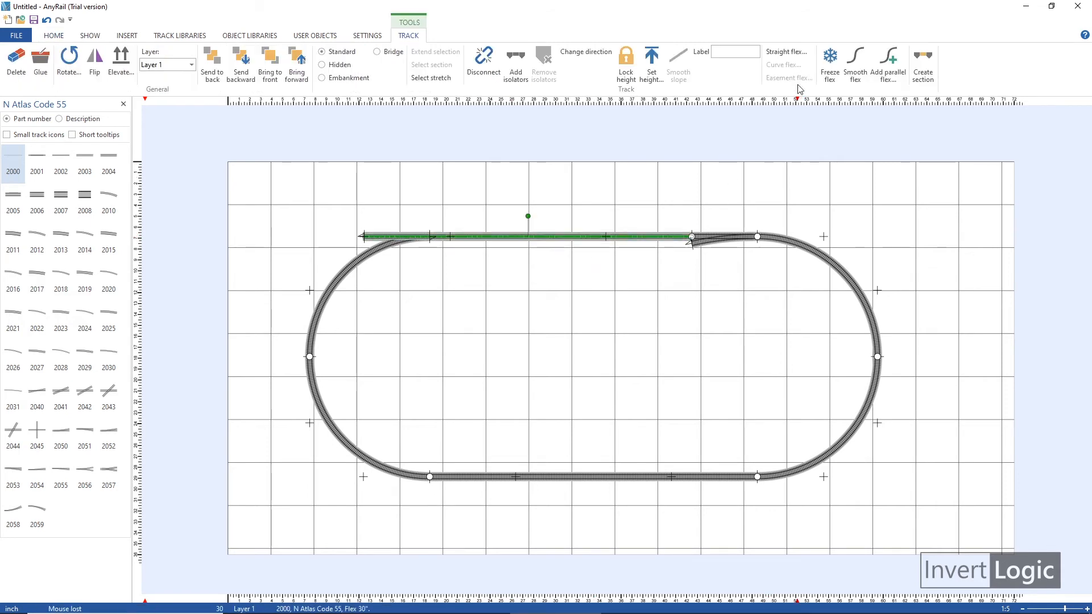
pyautogui.click(787, 52)
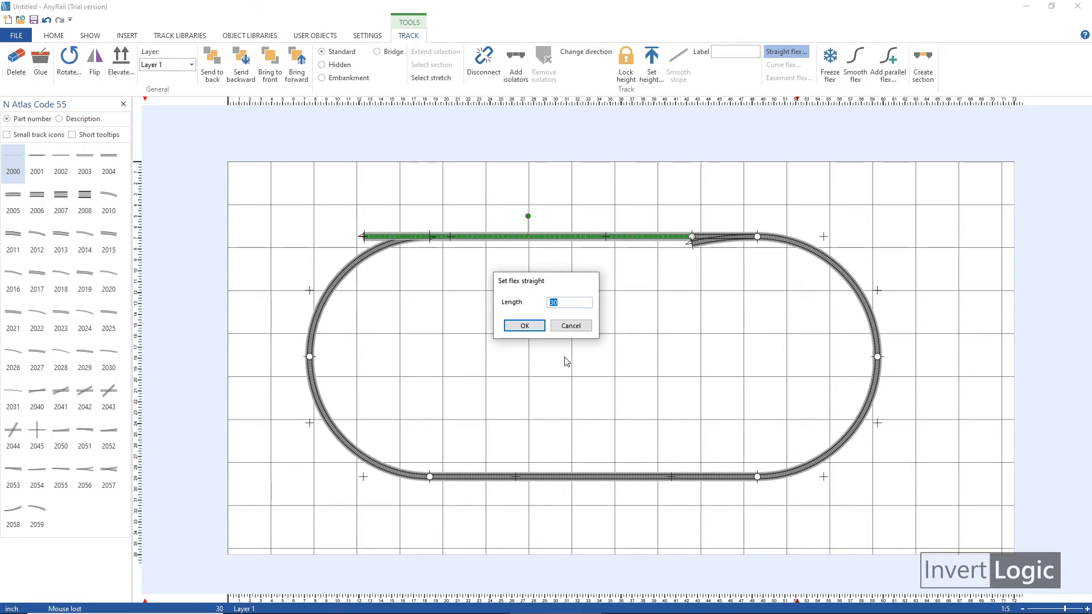
pyautogui.click(571, 326)
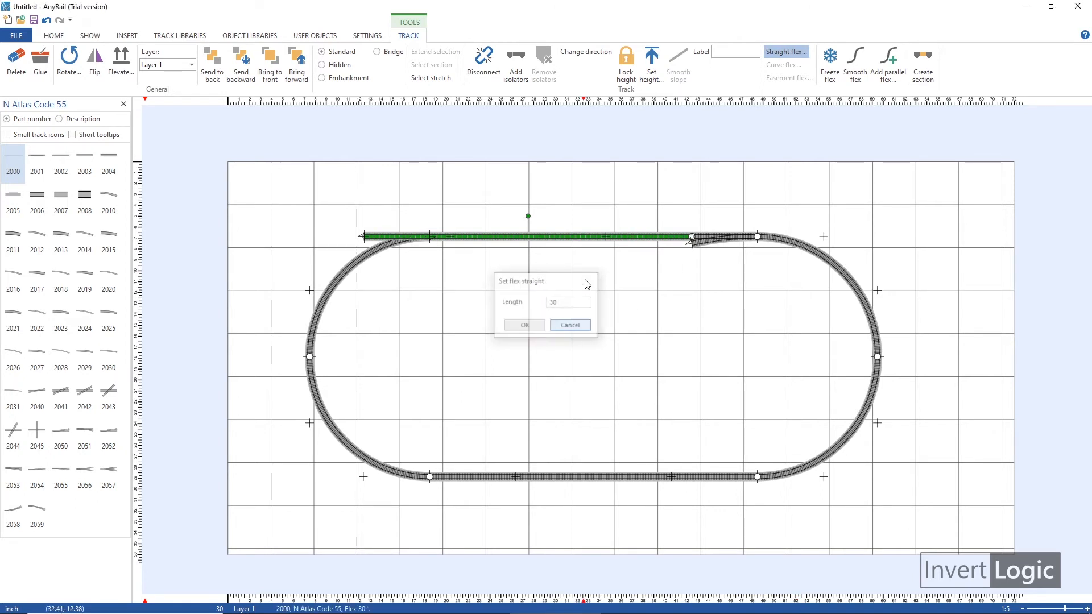
# - Disconnect the upper flex track from the turnout's straight leg and move it above the oval
pyautogui.rightClick(692, 237)
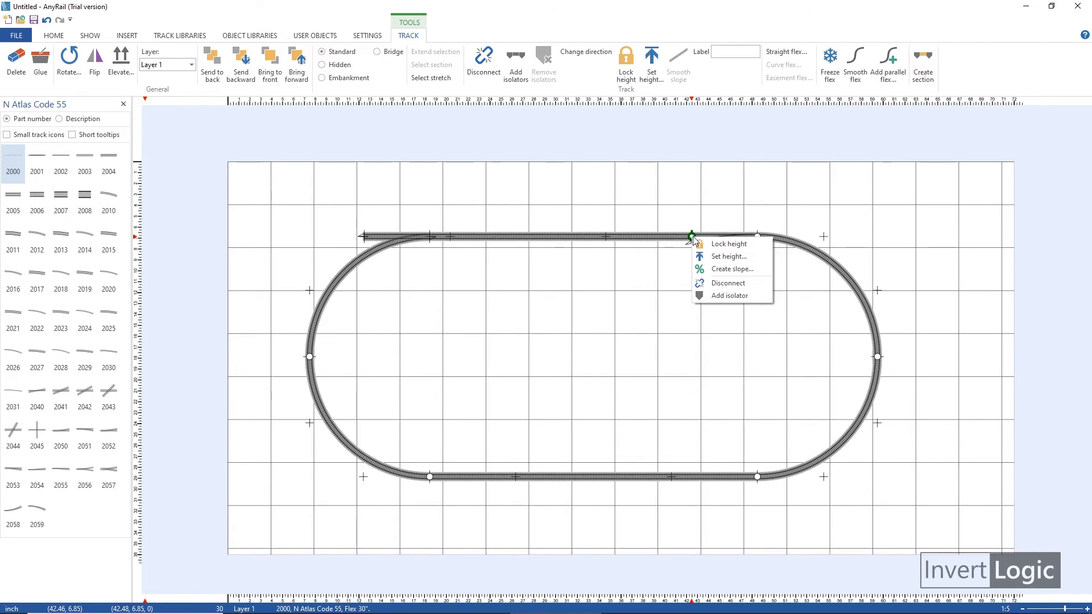
pyautogui.click(715, 283)
pyautogui.moveTo(638, 238); pyautogui.dragTo(618, 199)
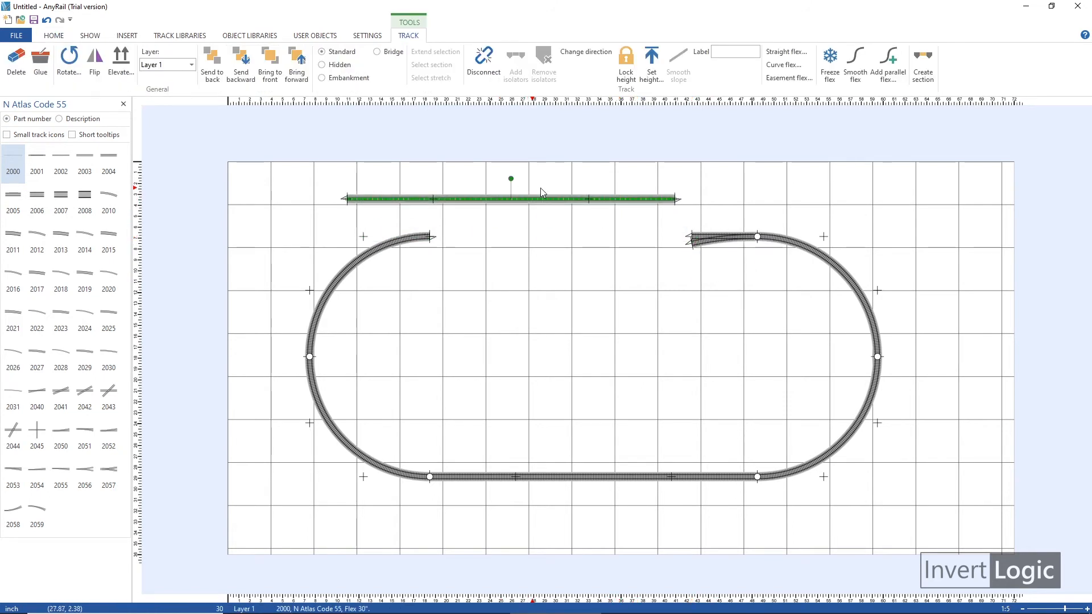
# - Make the detached flex track a straight piece with a length of 20 inches
pyautogui.click(787, 53)
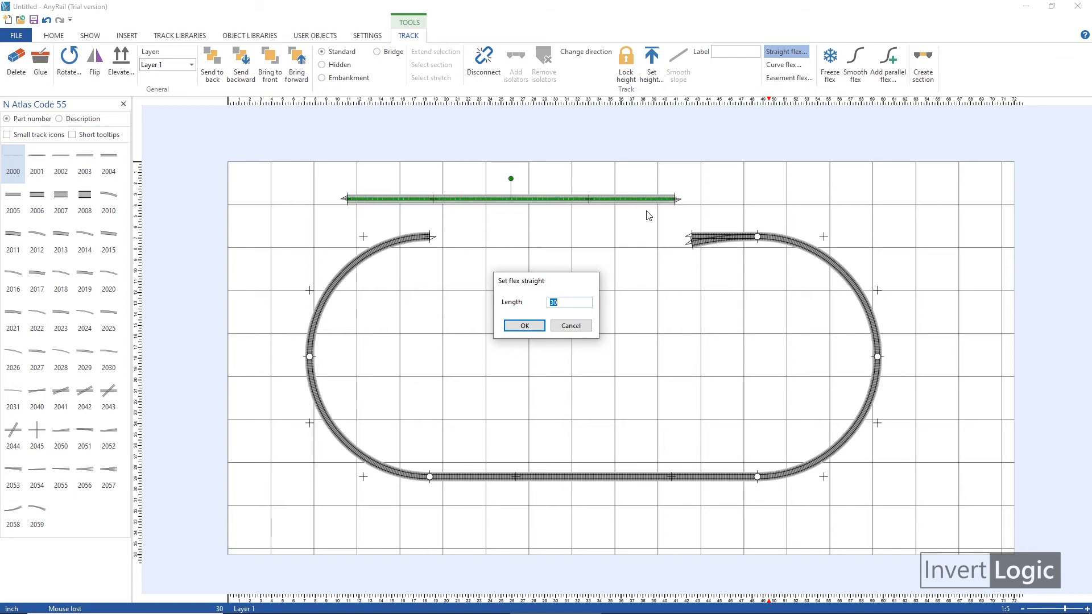
pyautogui.write('2')
pyautogui.click(525, 325)
# - Rejoin the shortened flex track to the turnout's straight leg and extend its free end to the left-hand curve's upper end
pyautogui.moveTo(493, 203); pyautogui.dragTo(616, 235)
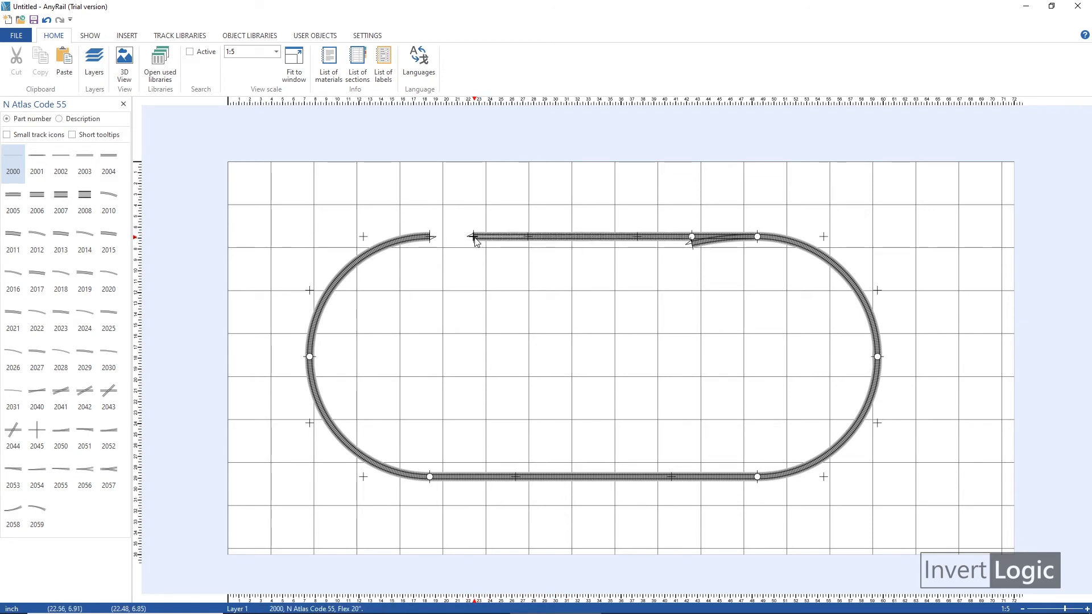
pyautogui.moveTo(473, 237)
pyautogui.mouseDown()
pyautogui.moveTo(493, 211)
pyautogui.moveTo(496, 170)
pyautogui.moveTo(453, 215)
pyautogui.moveTo(537, 209)
pyautogui.moveTo(468, 242)
pyautogui.moveTo(431, 238)
pyautogui.mouseUp()
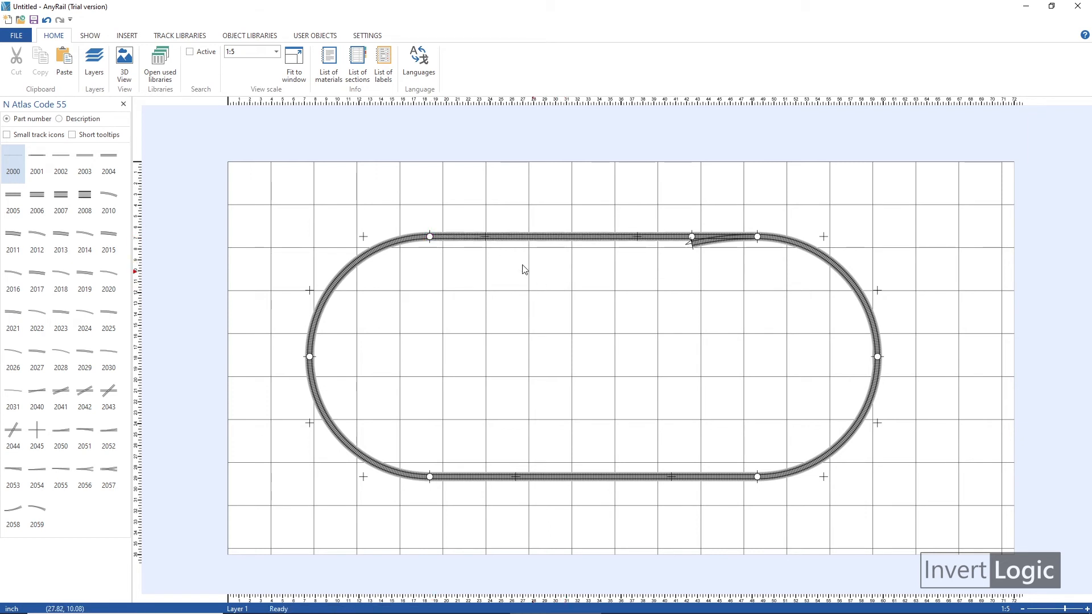
pyautogui.click(470, 242)
pyautogui.click(552, 293)
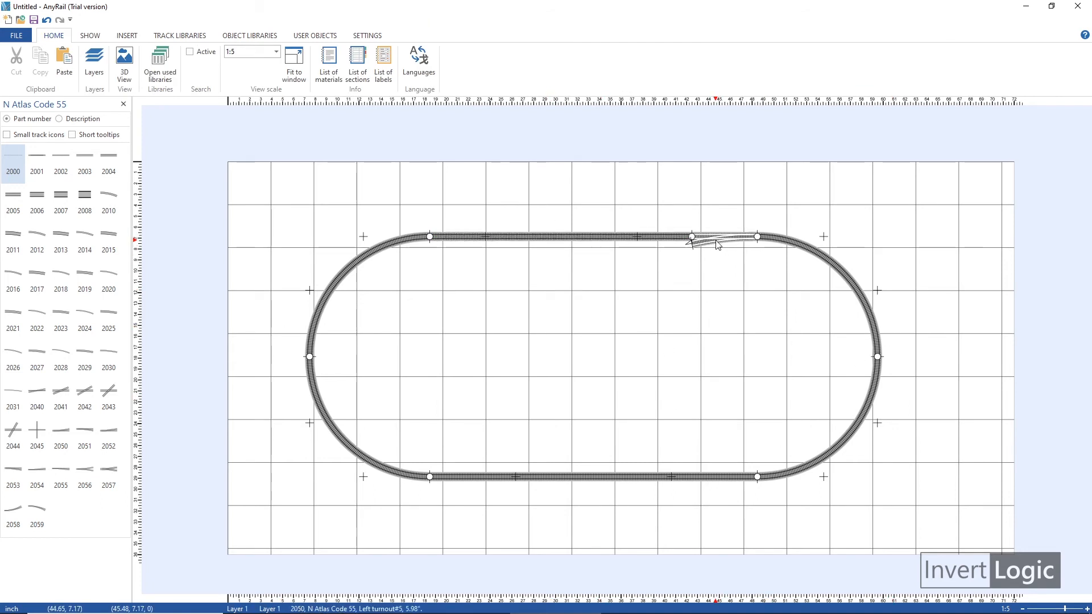
# - Delete the oval's lower straight flex track and place right turnout 2051 in the gap beside the left-hand curve
pyautogui.click(452, 481)
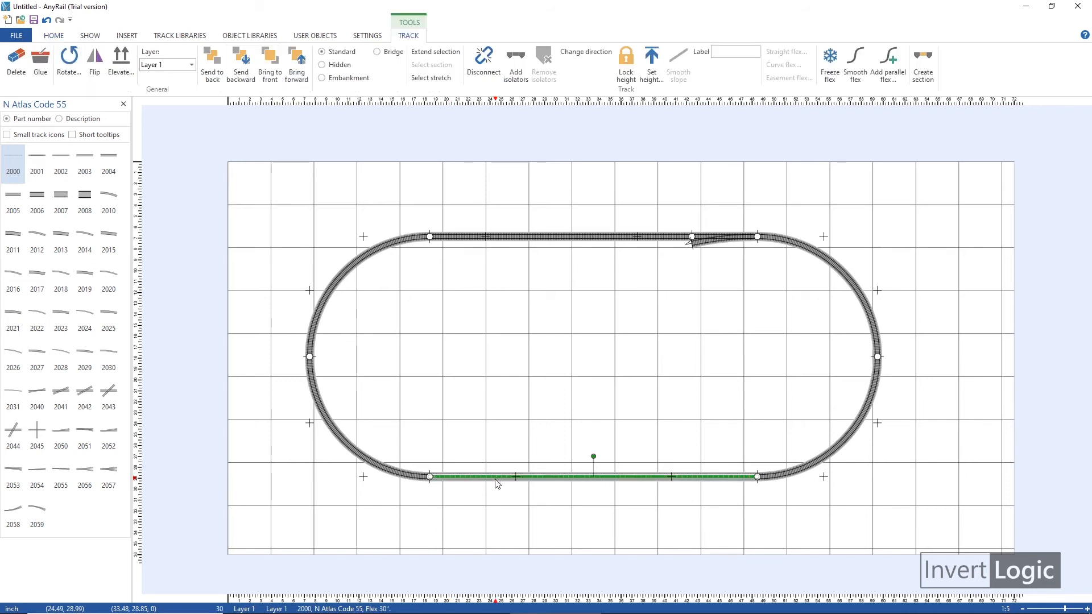
pyautogui.press('Delete')
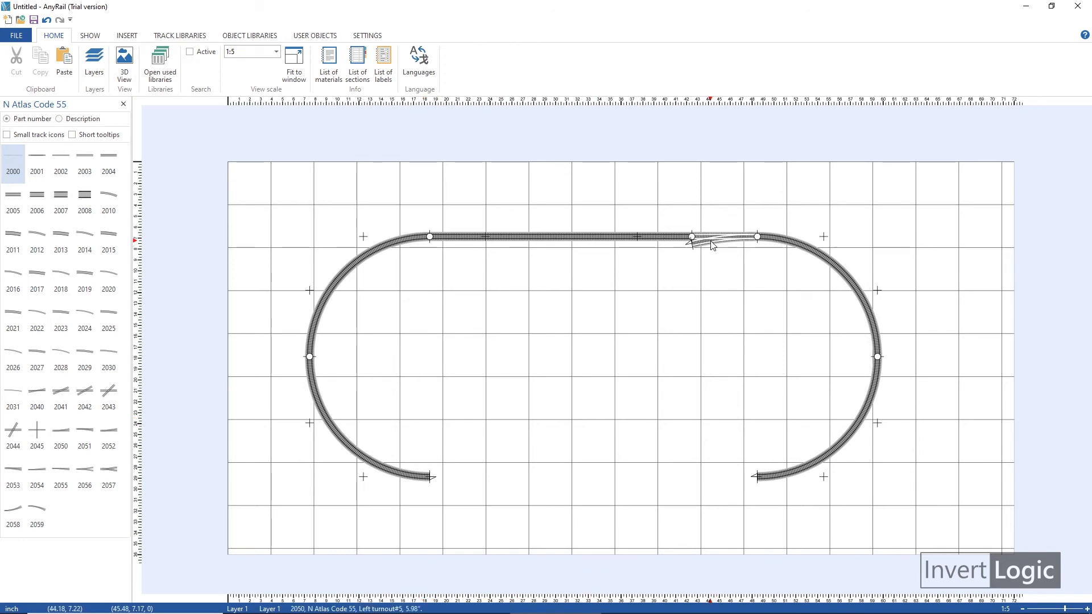
pyautogui.click(84, 437)
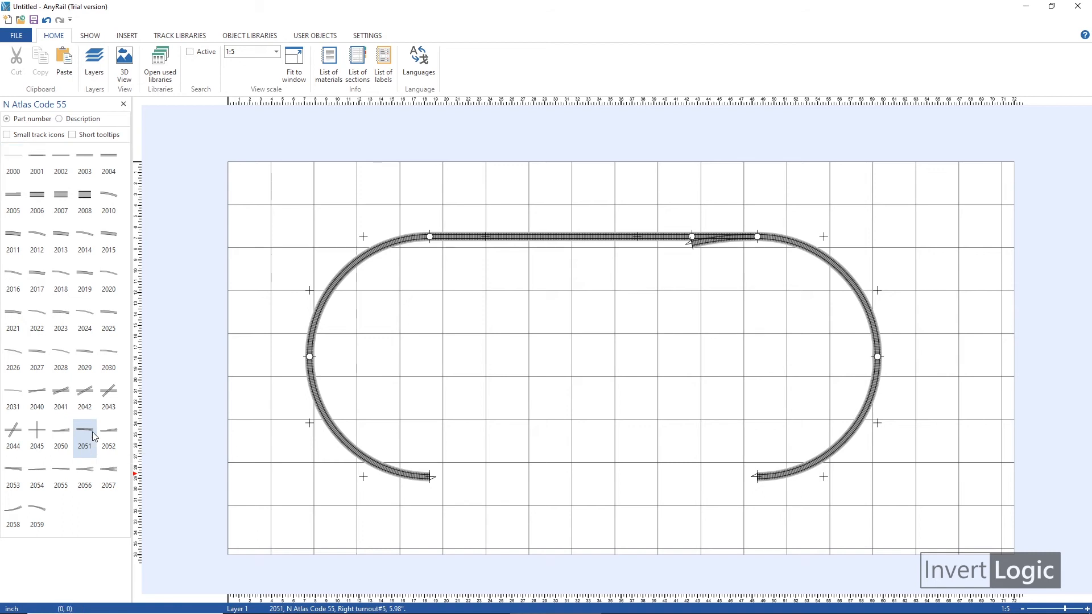
pyautogui.moveTo(473, 290); pyautogui.dragTo(464, 484)
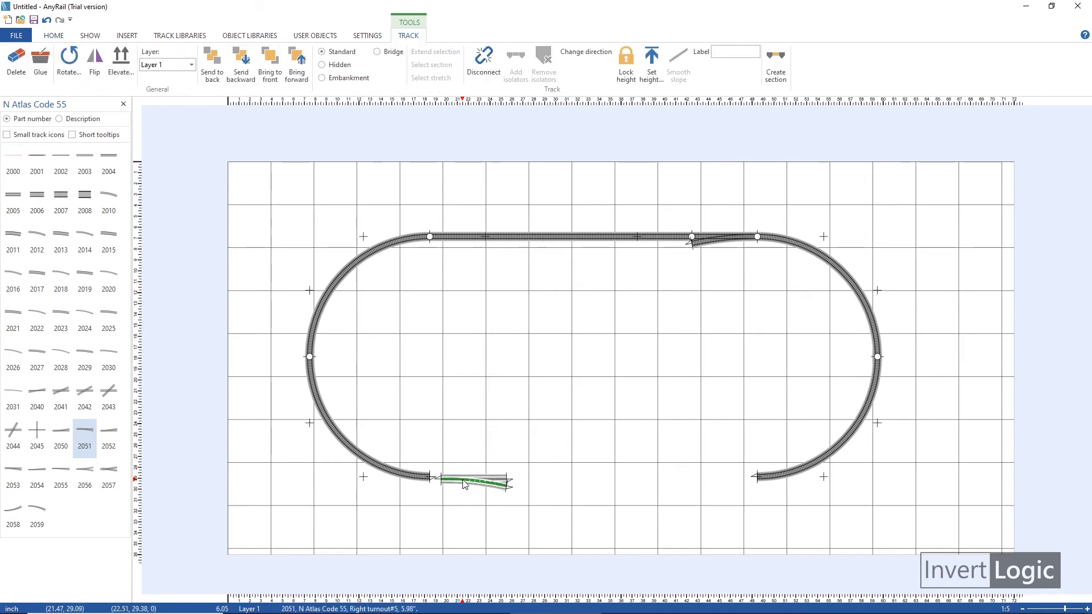
# - Rotate the newly placed lower turnout by 180 degrees
pyautogui.rightClick(61, 65)
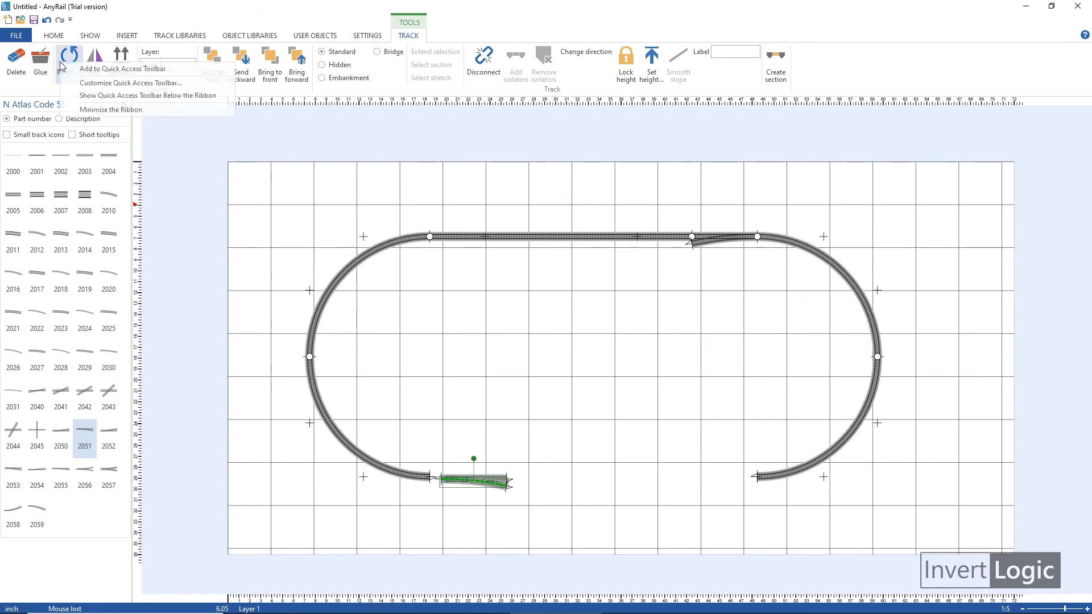
pyautogui.press('Escape')
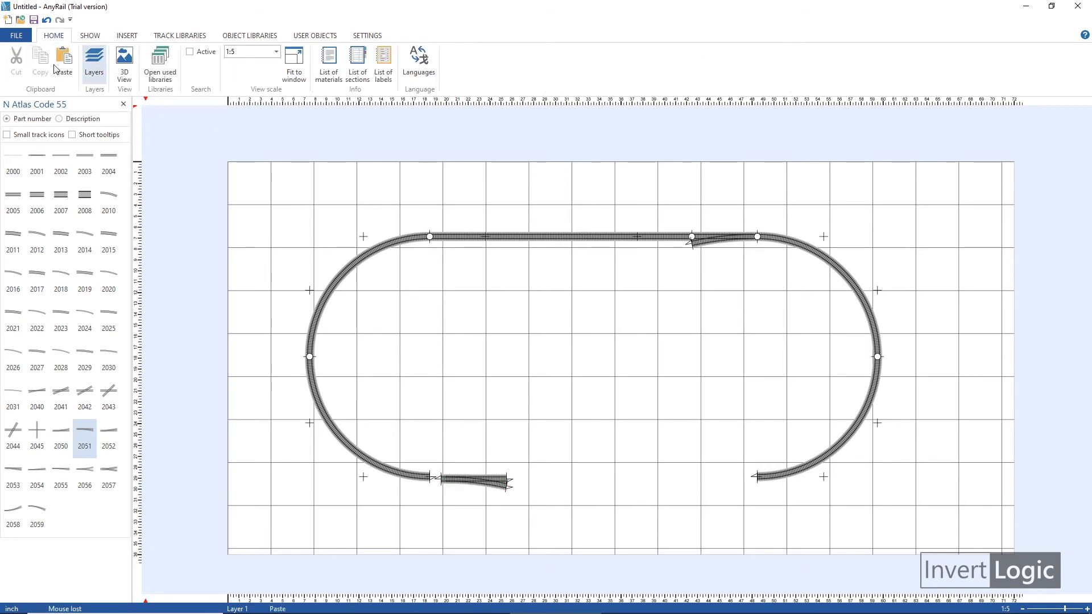
pyautogui.click(485, 497)
pyautogui.rightClick(68, 66)
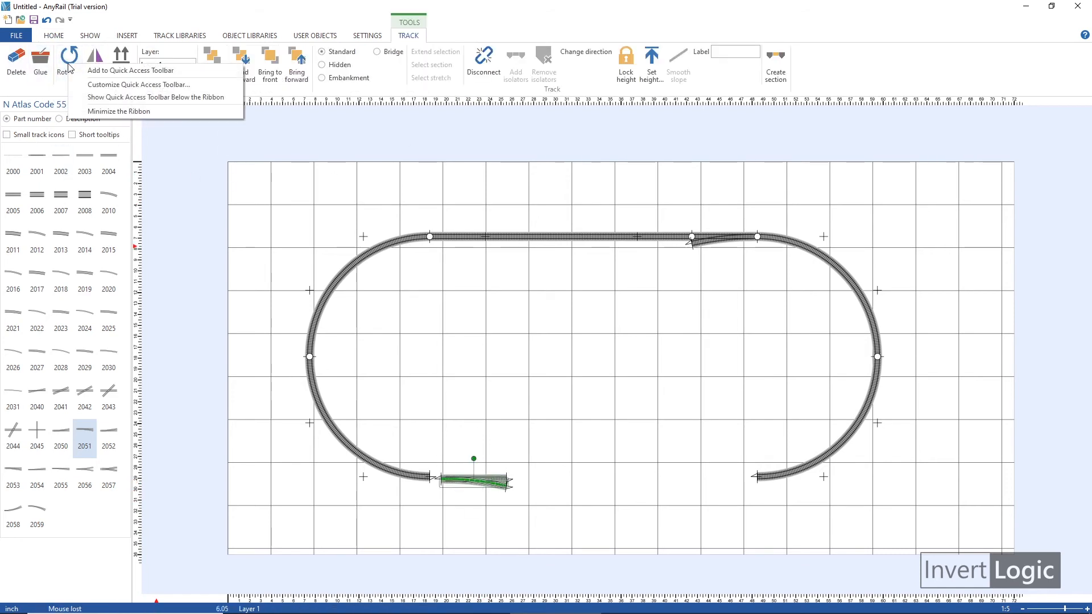
pyautogui.click(68, 59)
pyautogui.write('180')
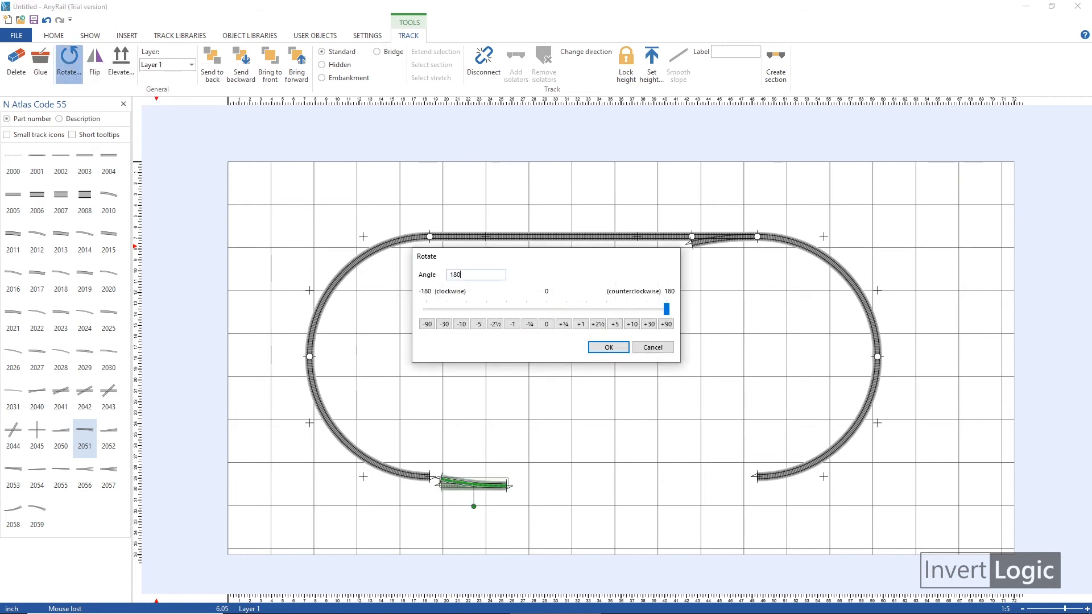
pyautogui.press('Return')
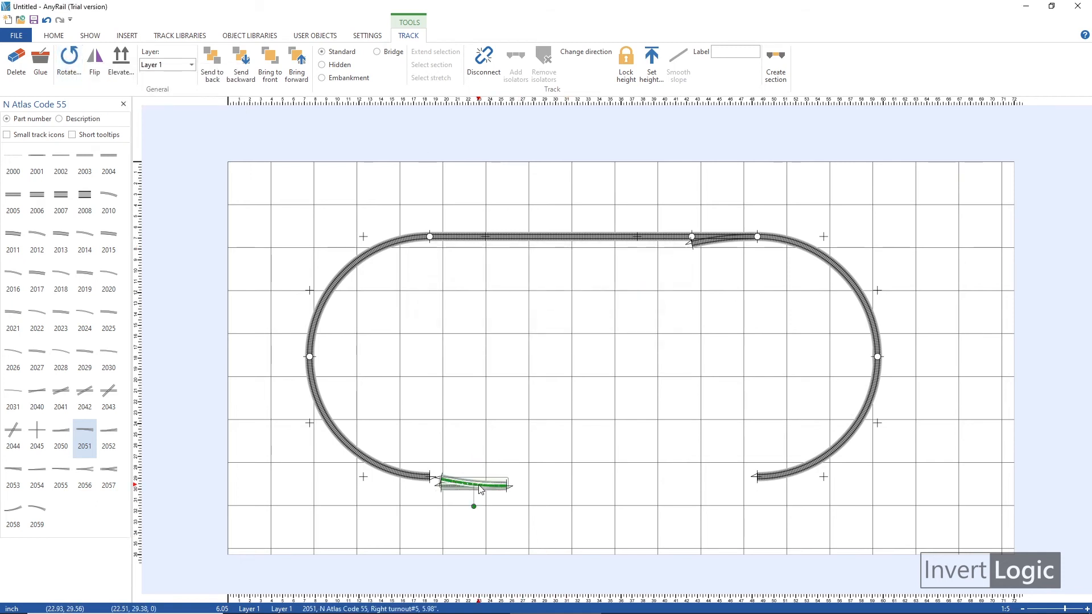
# - Flip the rotated turnout and join it to the lower end of the left-hand curve, with its diverging leg pointing into the oval
pyautogui.moveTo(481, 485)
pyautogui.mouseDown()
pyautogui.moveTo(501, 452)
pyautogui.moveTo(496, 483)
pyautogui.moveTo(465, 484)
pyautogui.mouseUp()
pyautogui.click(95, 65)
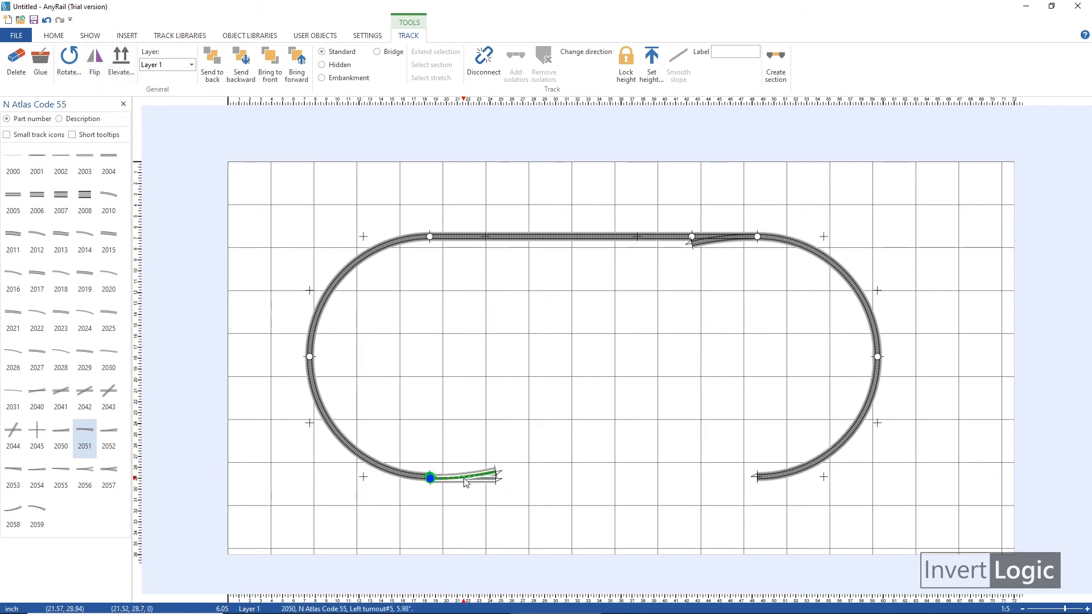
pyautogui.click(518, 495)
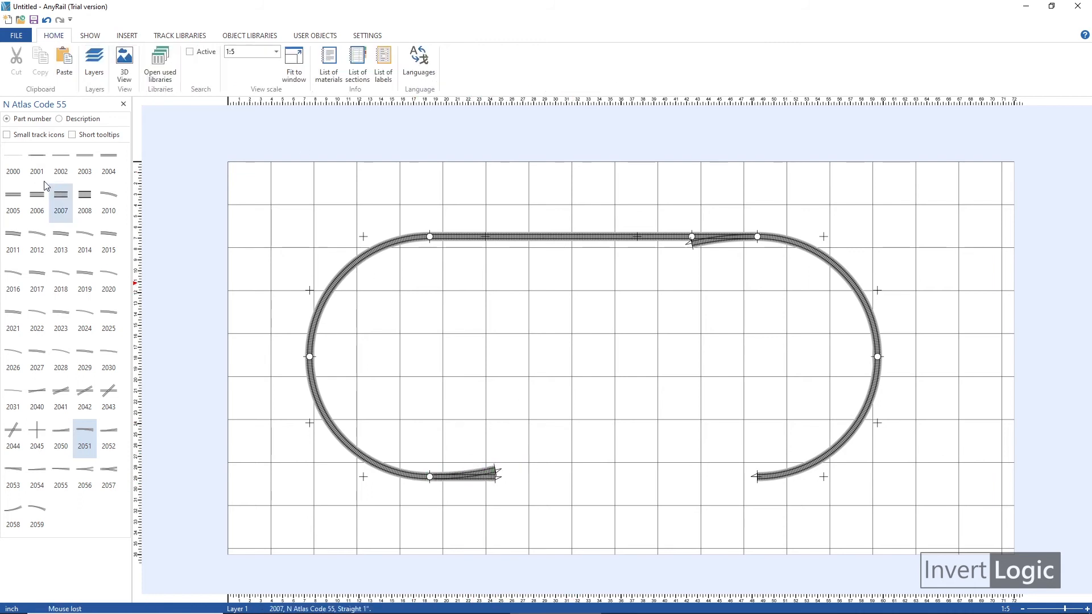
# - Place flex track 2000 horizontally above the lower gap and cut it just beyond the end of the lower turnout
pyautogui.moveTo(13, 163); pyautogui.dragTo(655, 449)
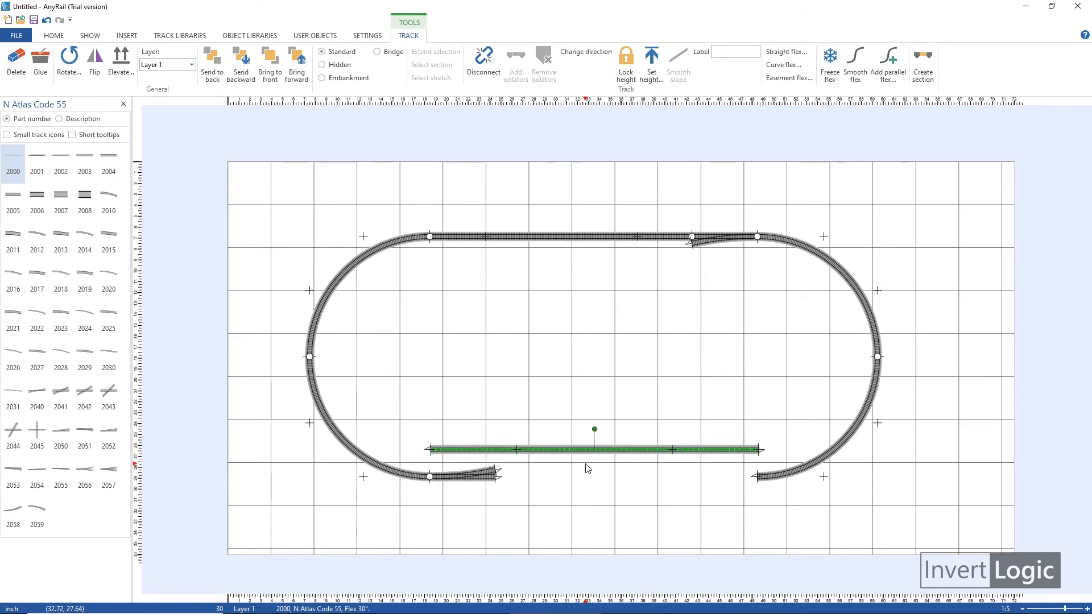
pyautogui.rightClick(508, 454)
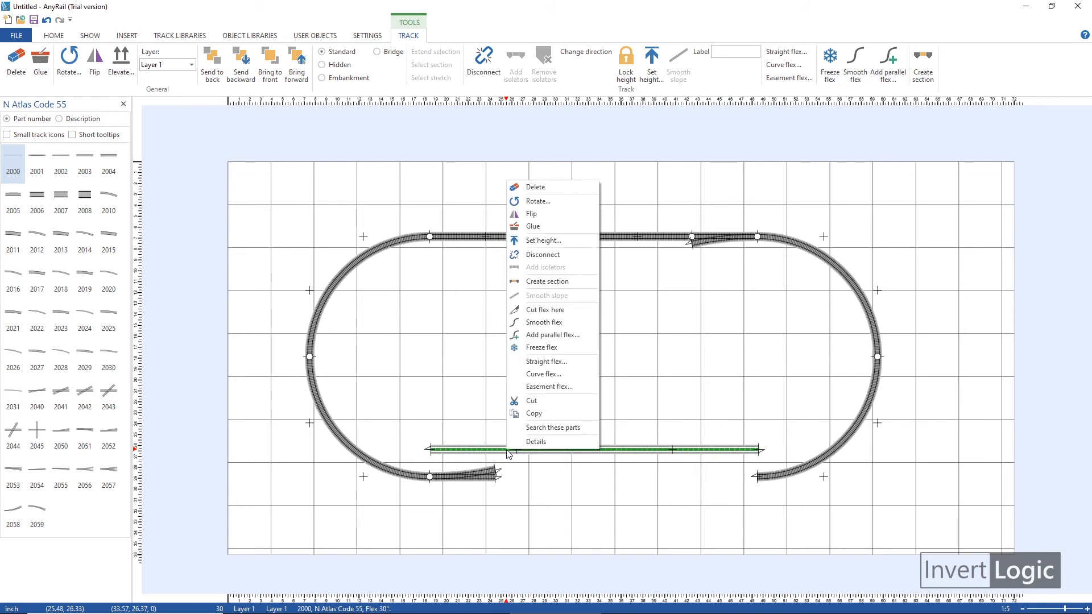
pyautogui.click(551, 312)
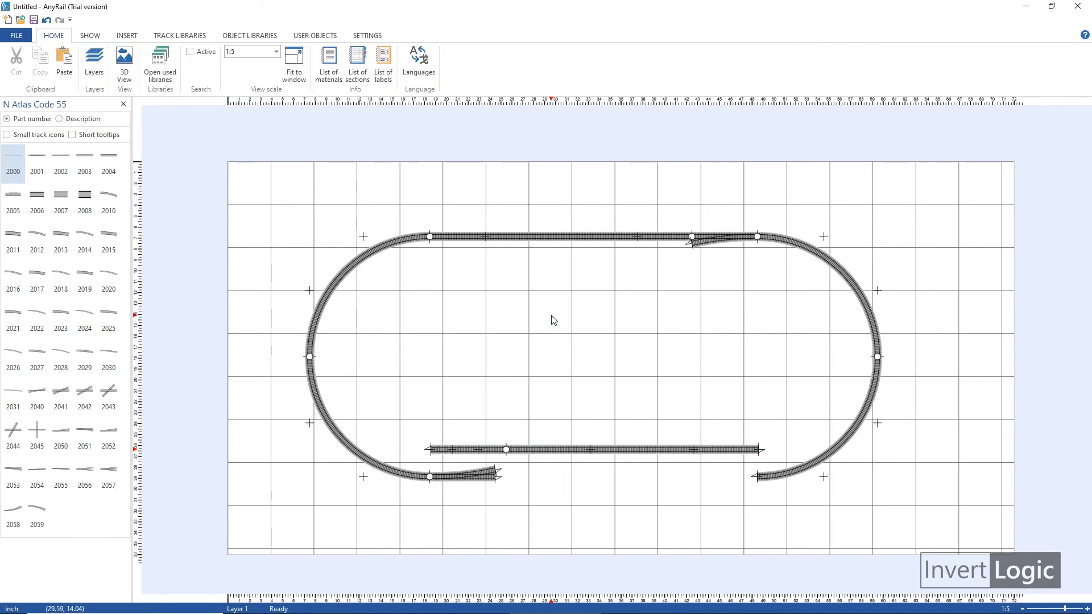
# - Move the cut flex track up inside the oval and delete its short left piece
pyautogui.click(472, 454)
pyautogui.moveTo(472, 454); pyautogui.dragTo(521, 383)
pyautogui.press('Delete')
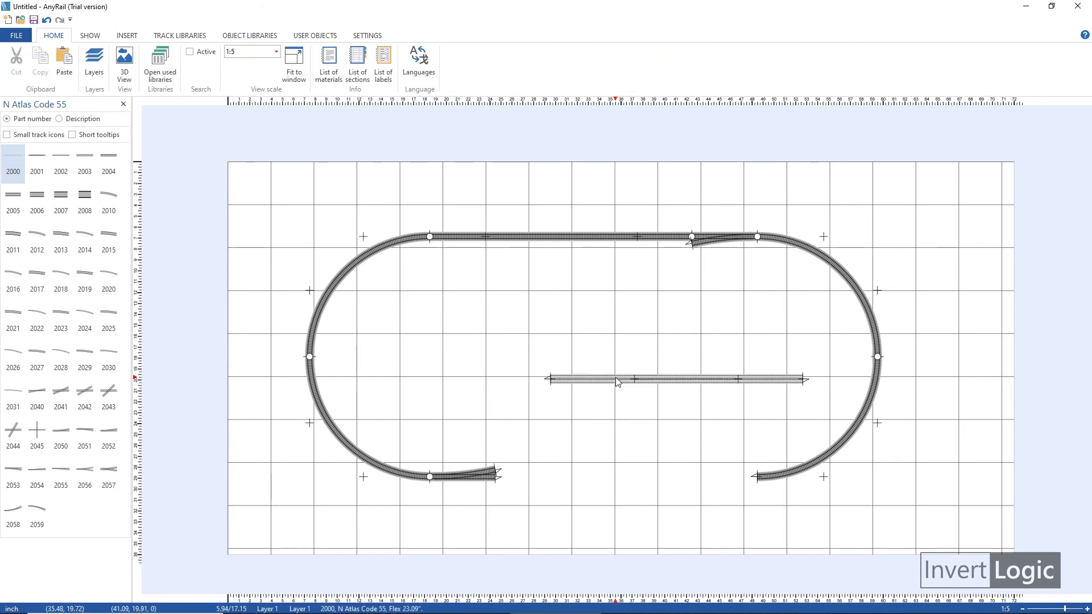
# - Join the remaining flex track to the right-hand curve's lower end and extend its free end to the lower turnout's straight leg
pyautogui.moveTo(616, 379); pyautogui.dragTo(572, 479)
pyautogui.click(501, 503)
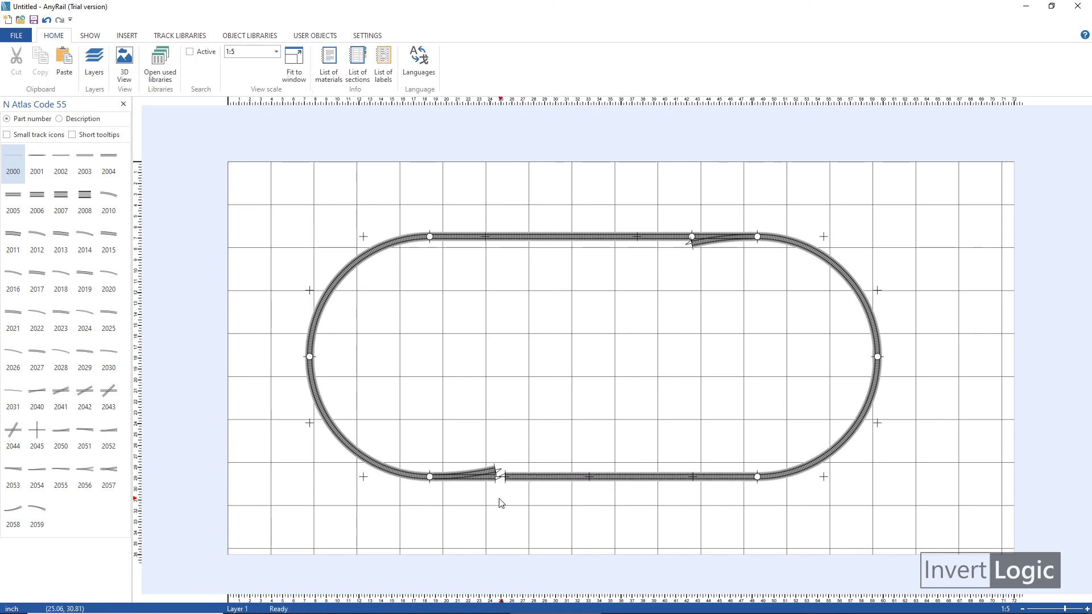
pyautogui.scroll(4, 526, 495)
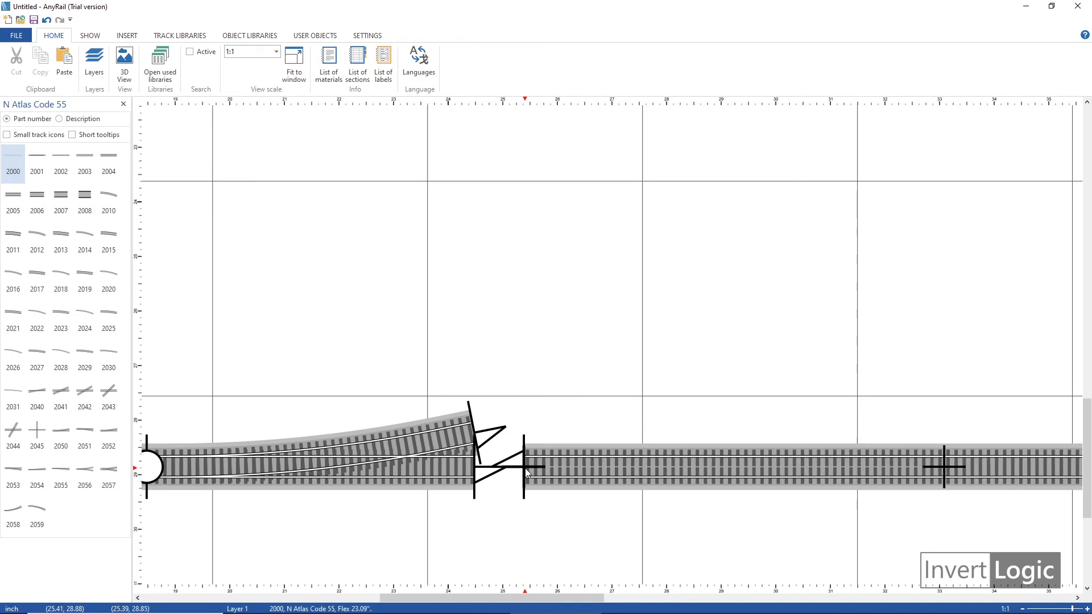
pyautogui.moveTo(523, 471); pyautogui.dragTo(475, 473)
pyautogui.scroll(-3, 552, 486)
pyautogui.scroll(1, 552, 486)
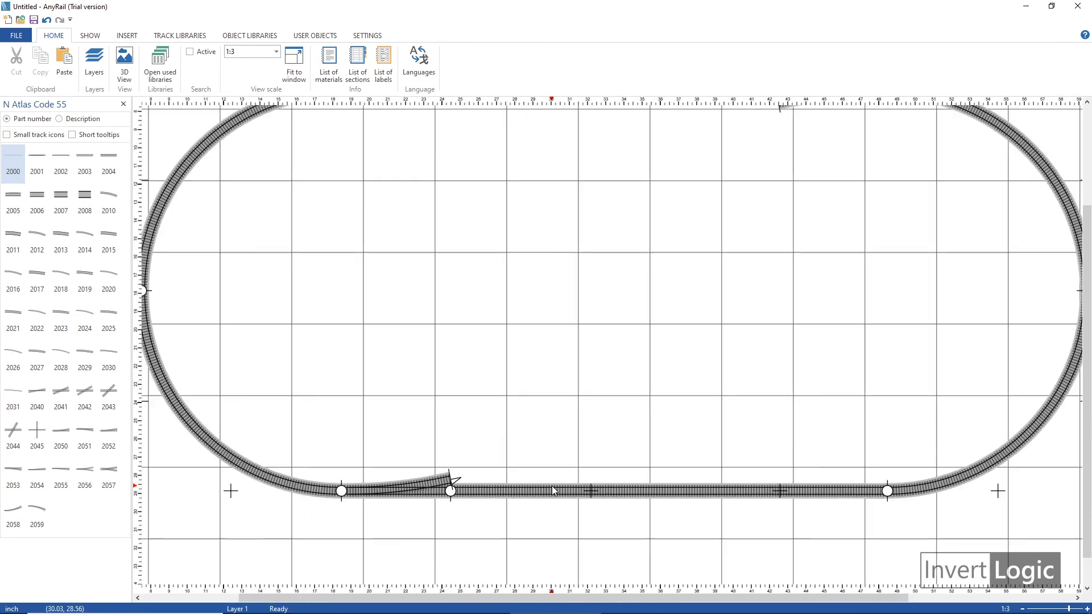
pyautogui.scroll(-1, 552, 486)
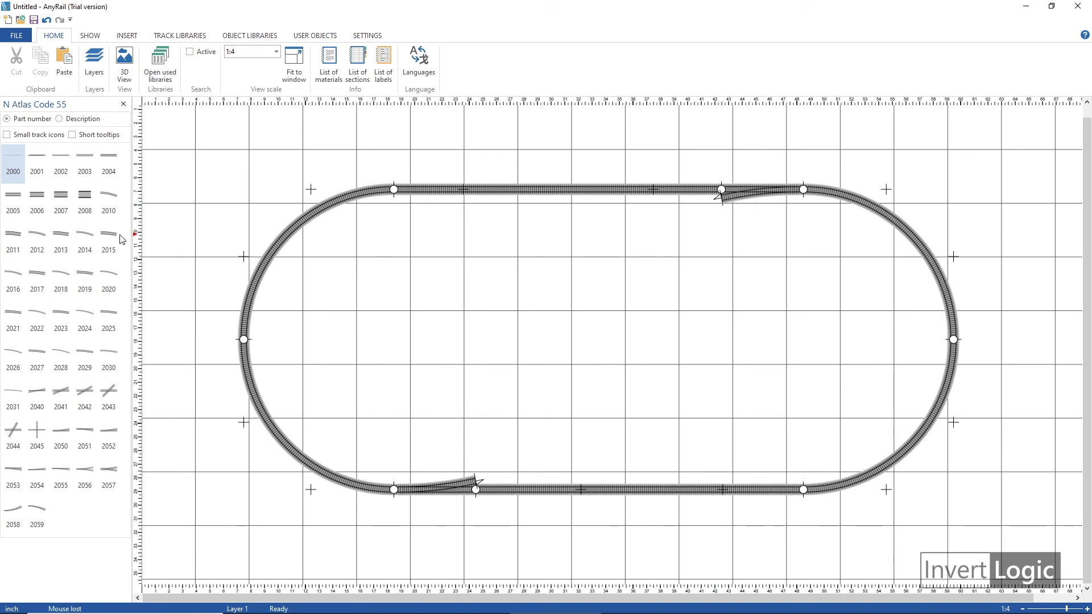
# - Add flex track 2000 to the upper turnout's diverging leg and bend its free end across the oval to join the lower turnout's diverging leg
pyautogui.moveTo(13, 162); pyautogui.dragTo(638, 205)
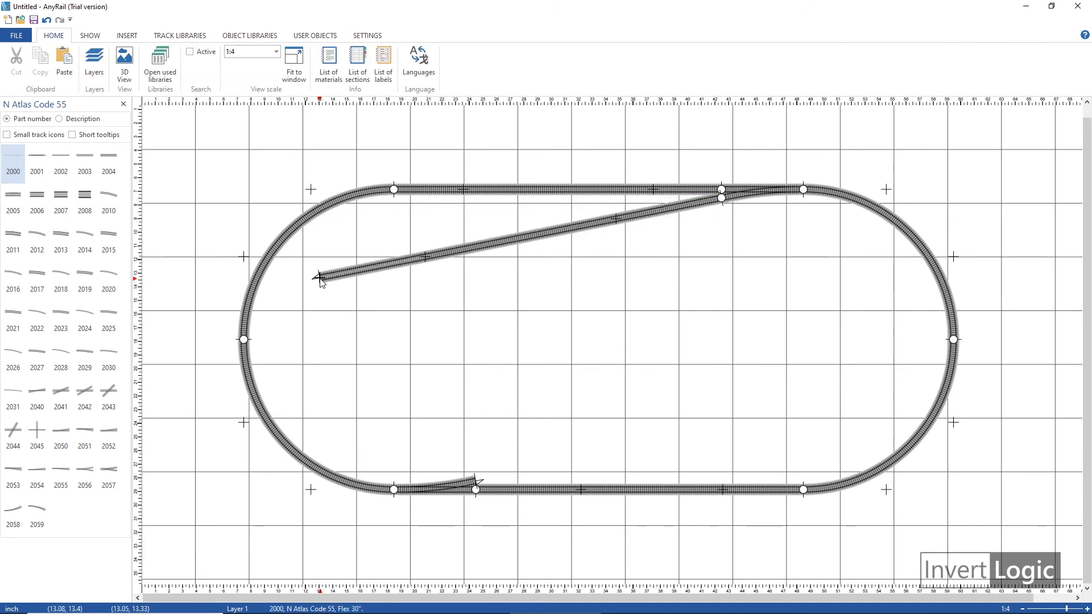
pyautogui.moveTo(320, 279)
pyautogui.mouseDown()
pyautogui.moveTo(339, 307)
pyautogui.moveTo(482, 380)
pyautogui.moveTo(517, 415)
pyautogui.moveTo(521, 452)
pyautogui.moveTo(476, 483)
pyautogui.mouseUp()
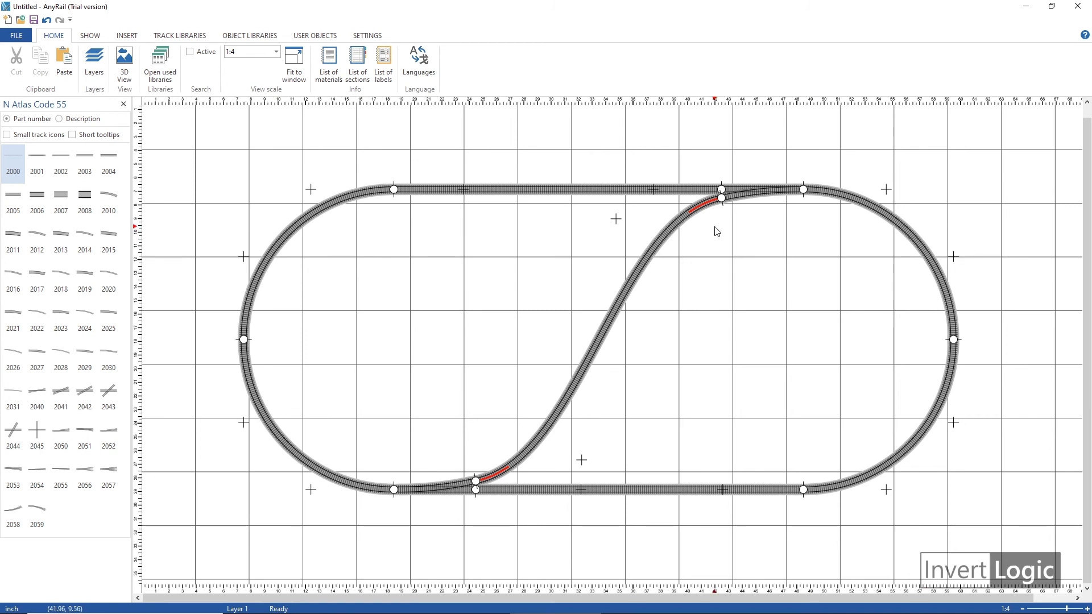
pyautogui.scroll(-3, 760, 305)
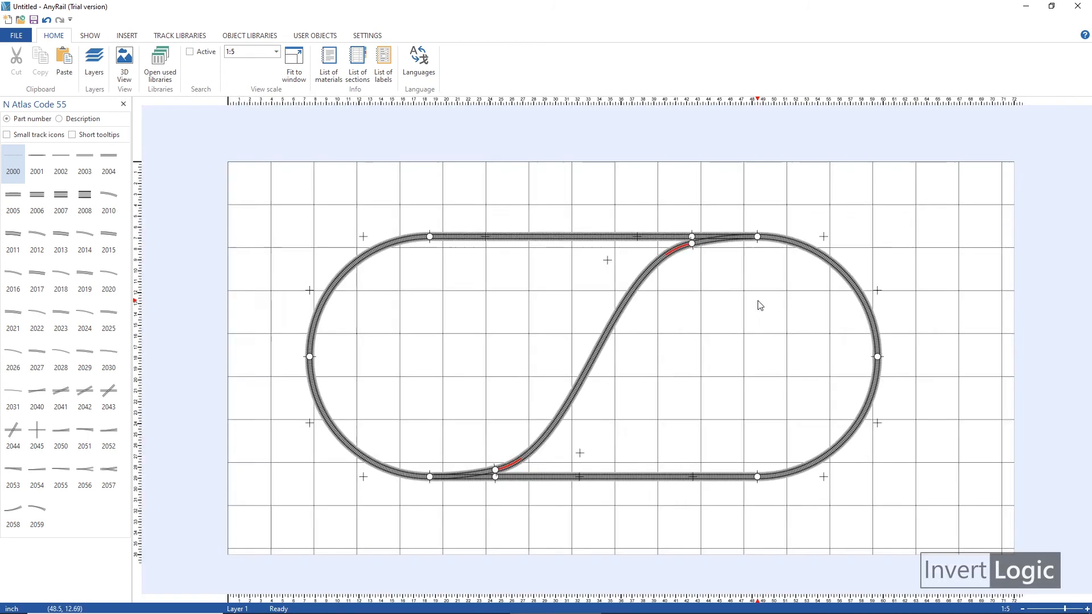
pyautogui.scroll(3, 760, 305)
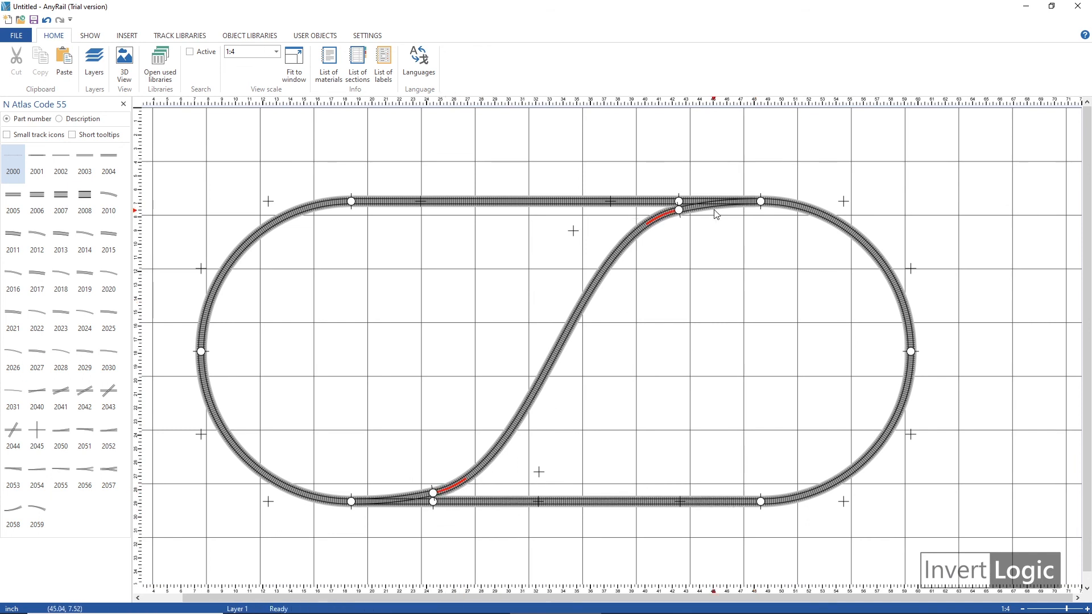
pyautogui.click(671, 216)
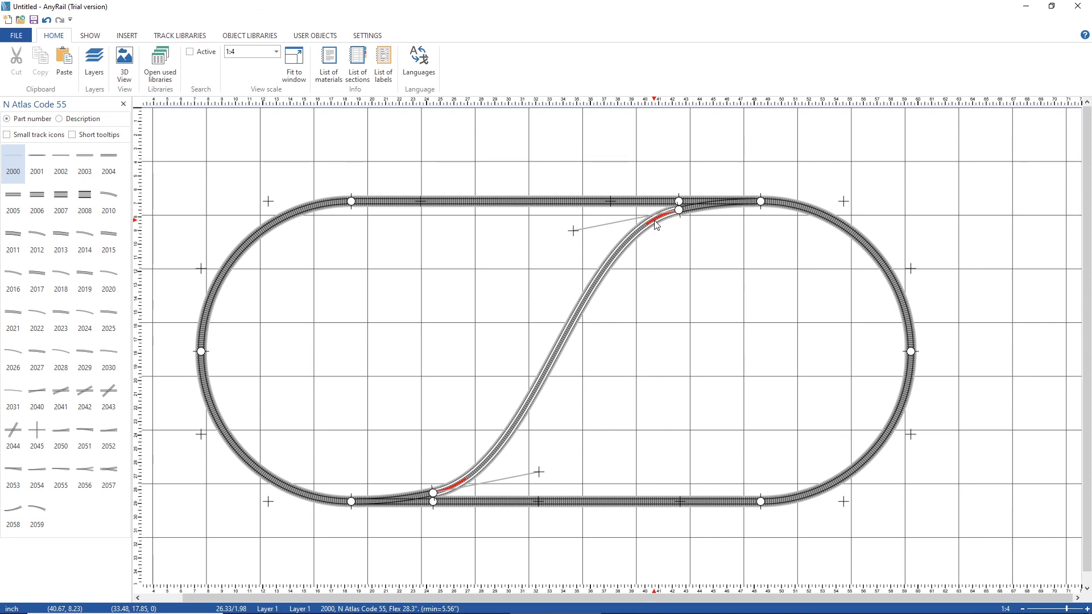
pyautogui.scroll(-1, 685, 373)
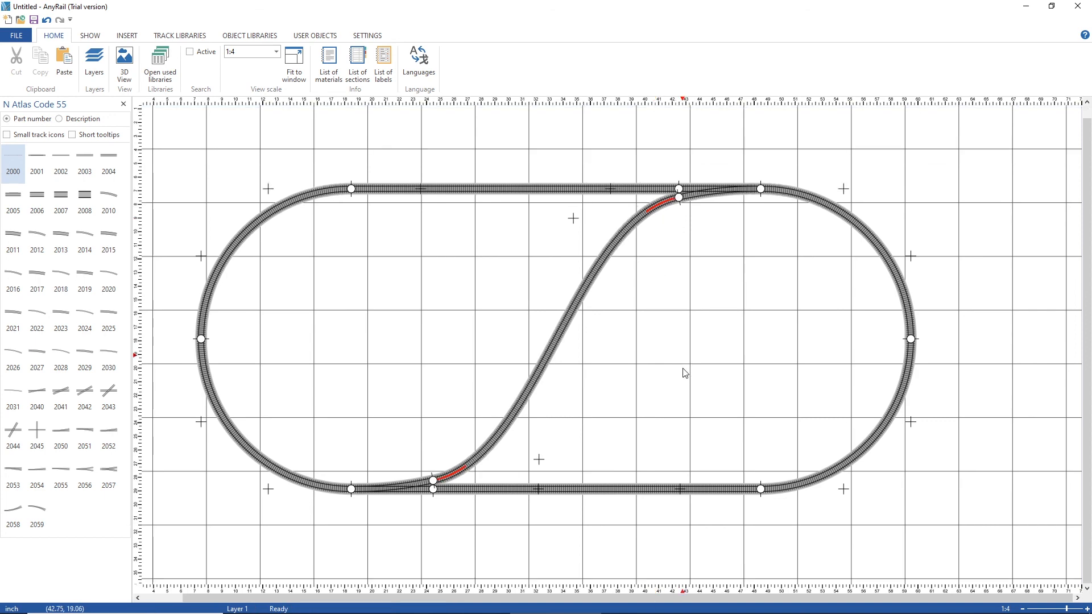